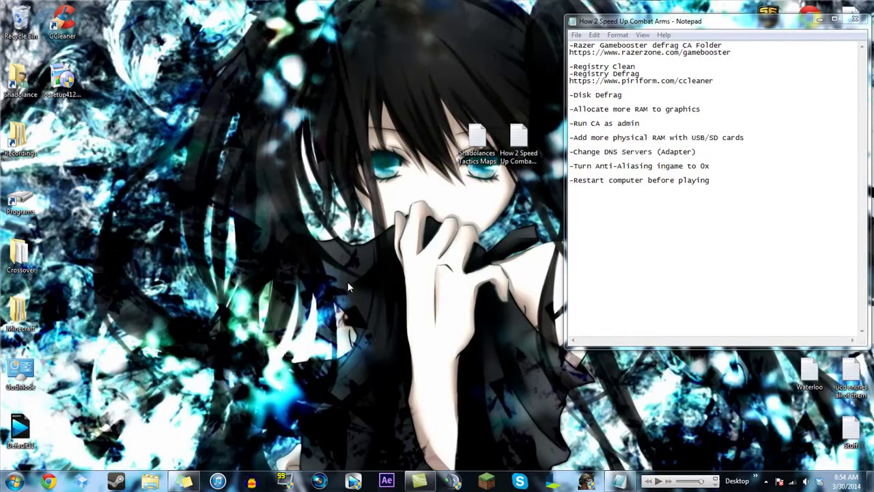
Bring up the How 2 Speed Up Combat Arms checklist and highlight the Allocate more RAM to graphics line
left_click(518, 144)
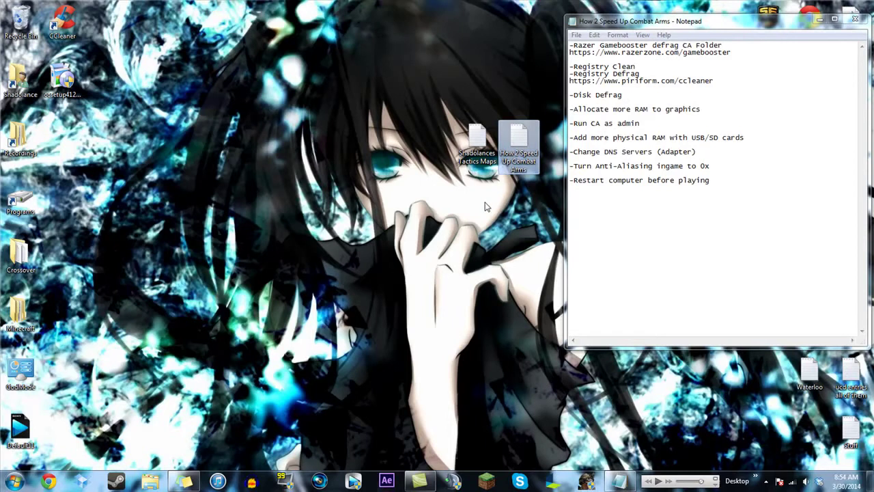
left_click(450, 201)
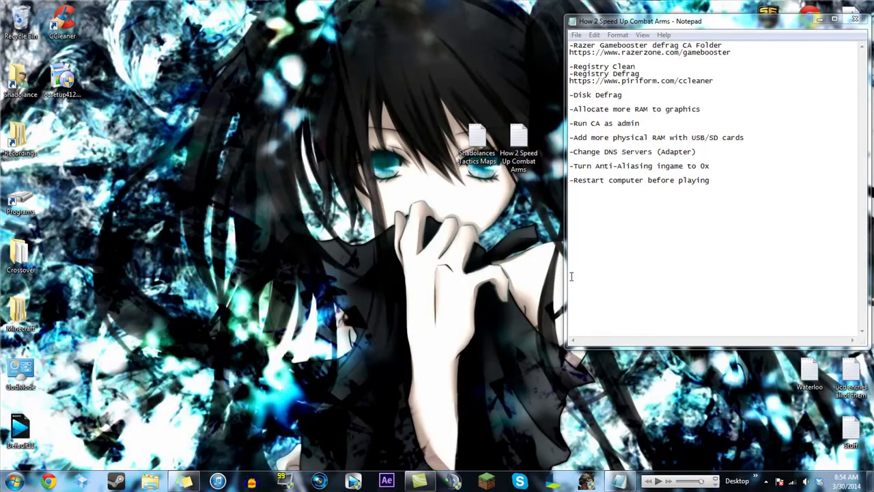
left_click(719, 212)
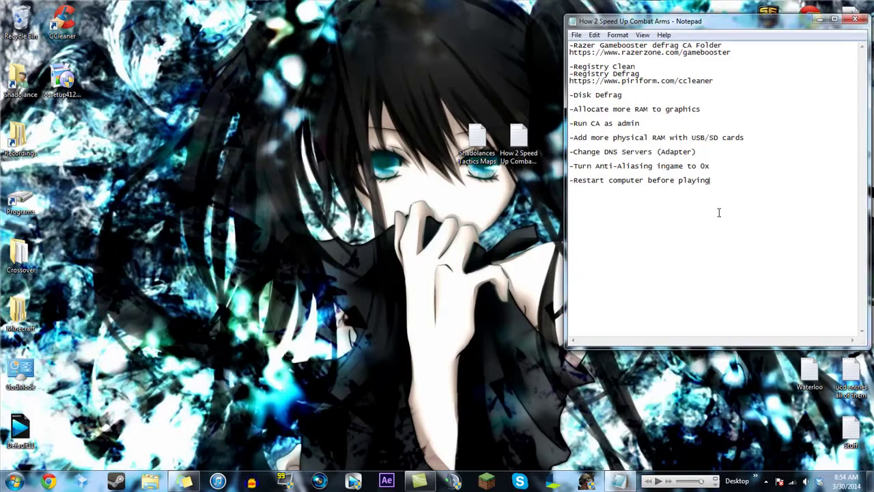
left_click(759, 132)
triple_click(717, 110)
left_click(730, 84)
left_click(741, 50)
left_click(741, 46)
left_click(728, 109)
left_click(739, 130)
left_click(760, 143)
Launch Razer Game Booster via a 'razer' Start search and move its window up and left
left_click(15, 480)
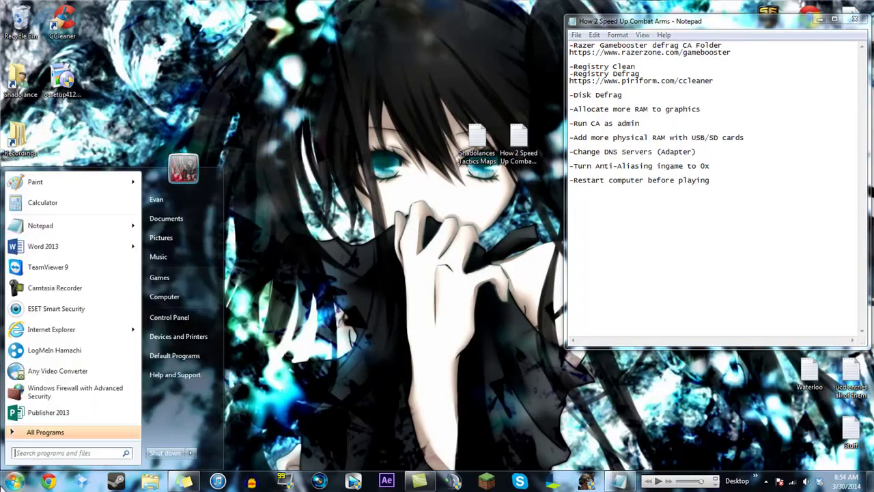
type("razer")
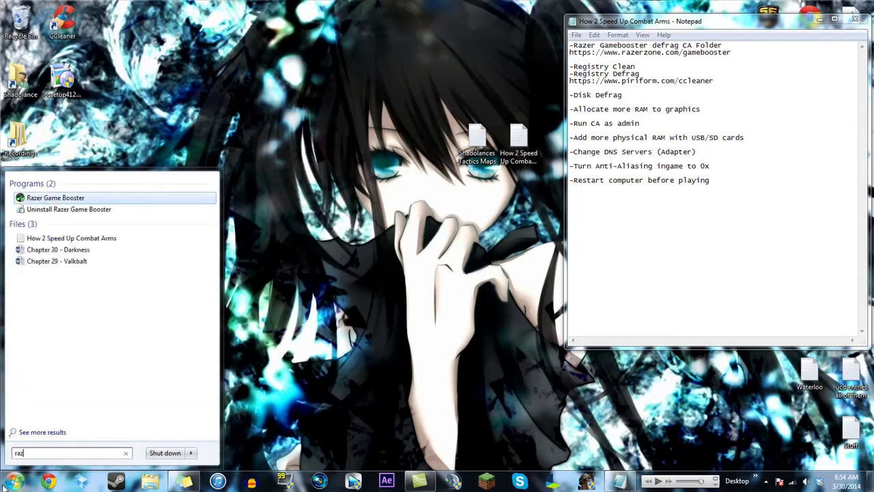
left_click(64, 200)
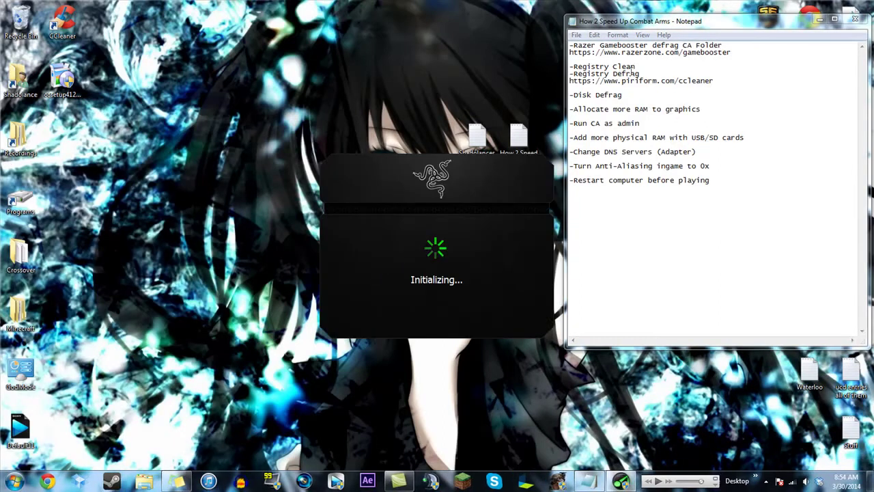
left_click_drag(737, 53, 574, 54)
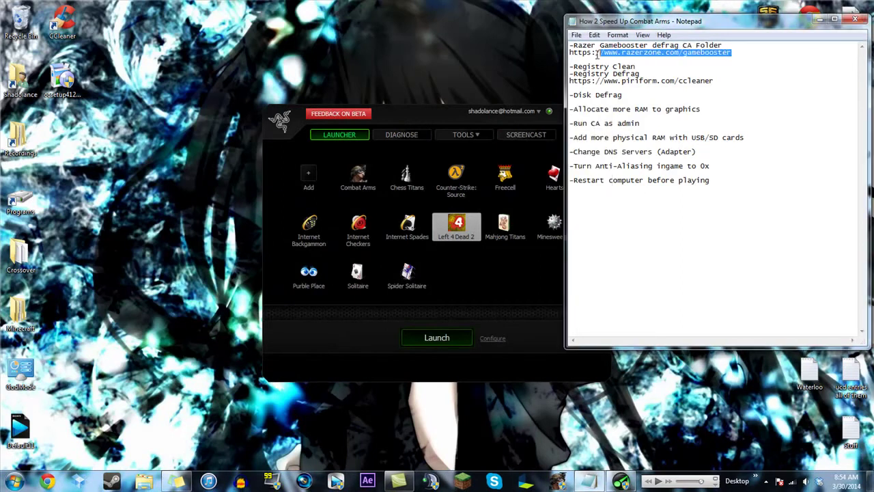
left_click(716, 195)
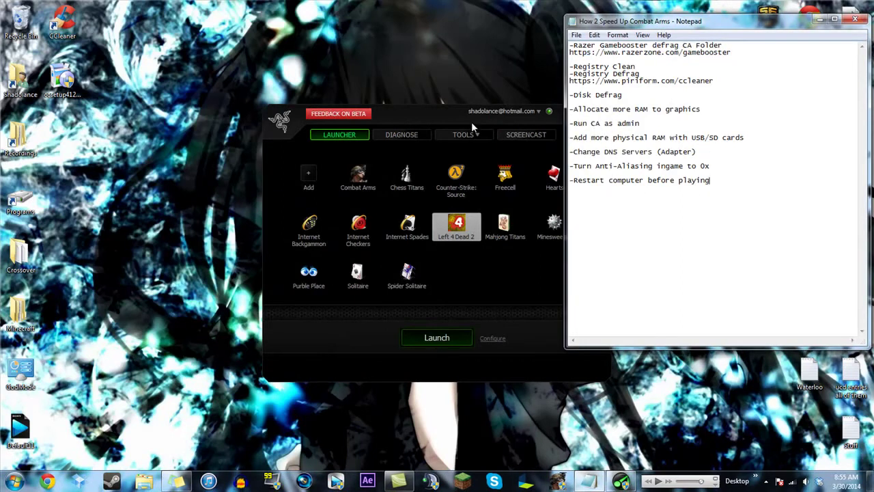
left_click_drag(472, 123, 361, 83)
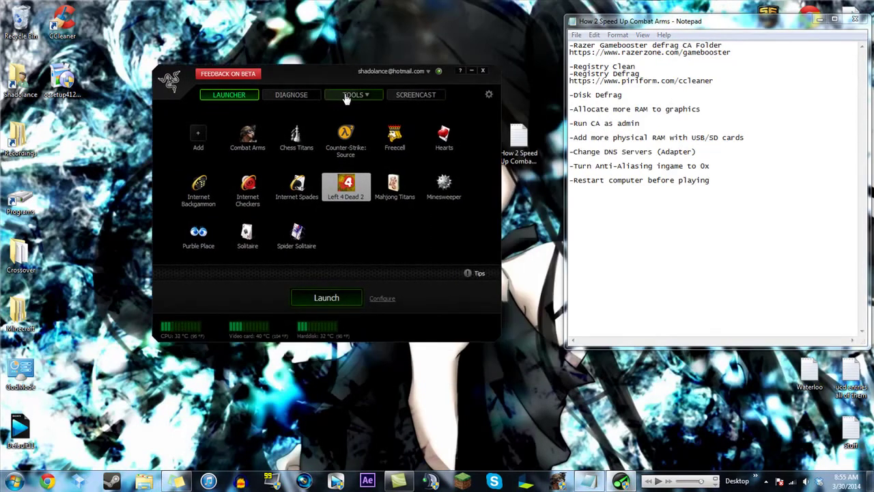
Choose Combat Arms in Game Booster's defrag tool, check system diagnosis, then close Game Booster
left_click(346, 98)
left_click(352, 124)
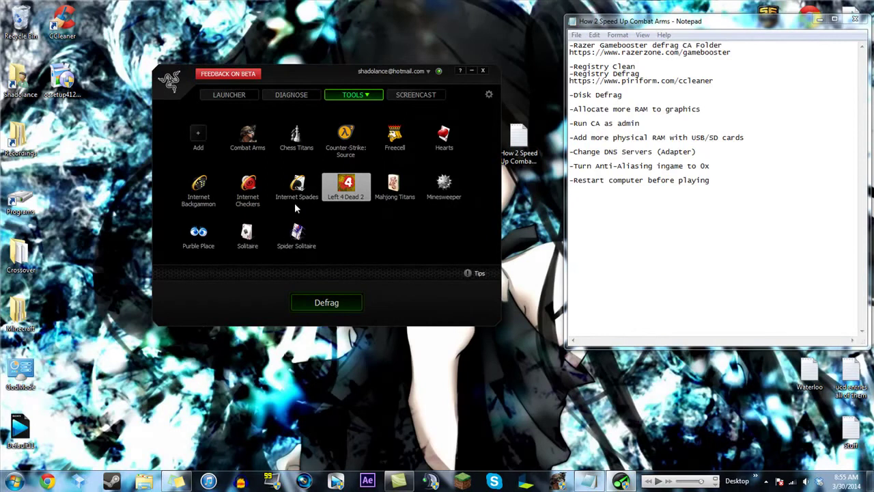
left_click(249, 136)
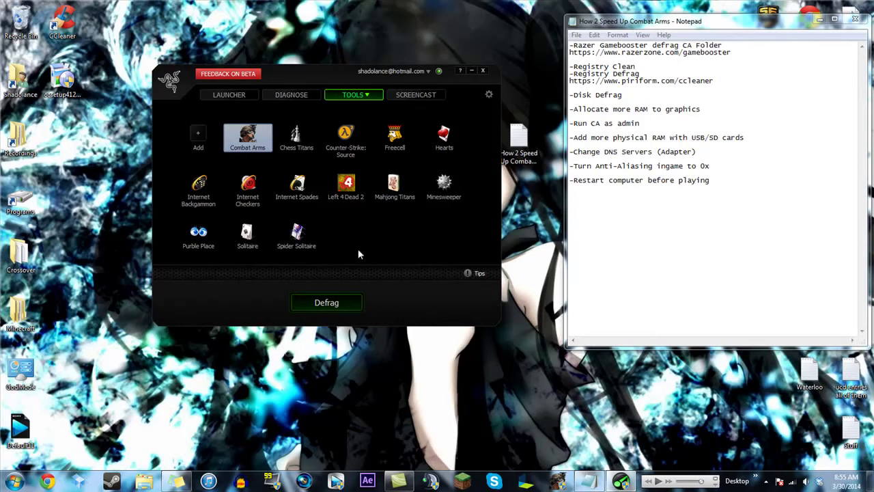
left_click(288, 95)
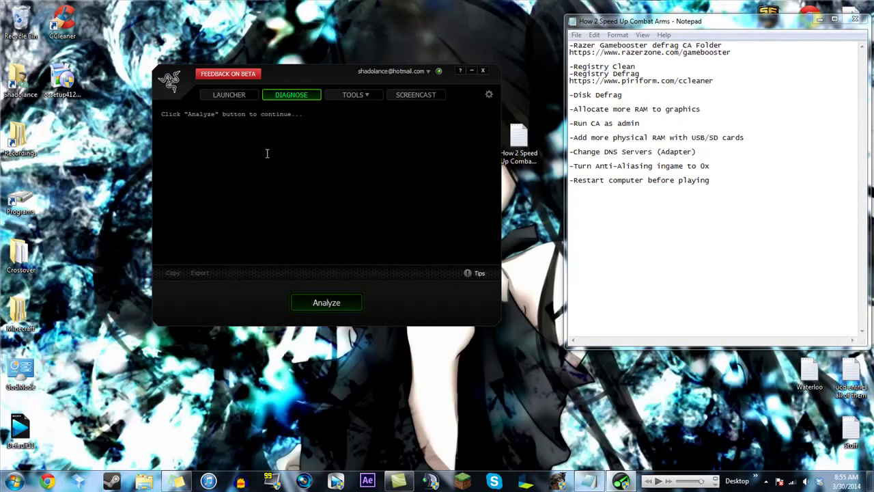
left_click(239, 95)
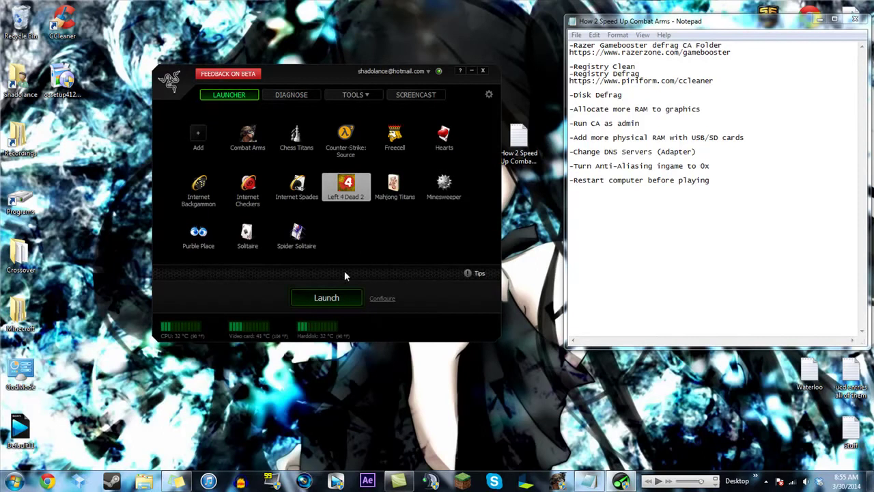
left_click(484, 71)
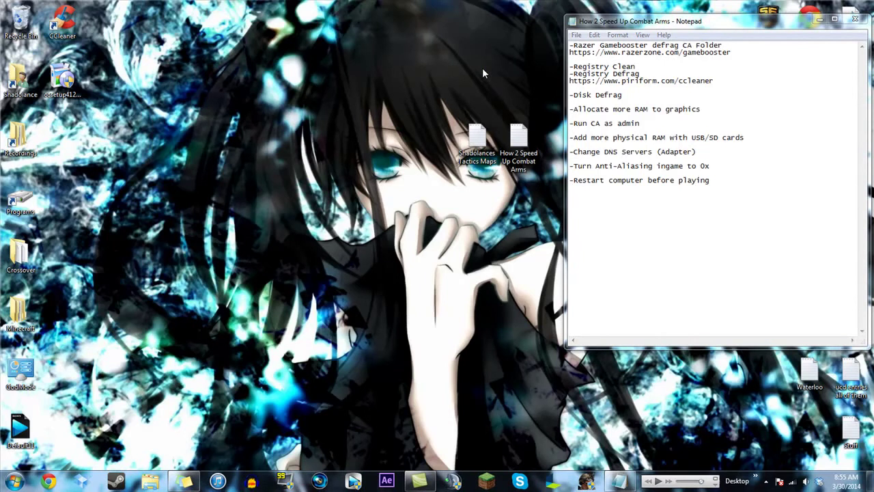
Select the piriform CCleaner web address in the Notepad checklist and switch to Chrome's address bar
left_click(750, 187)
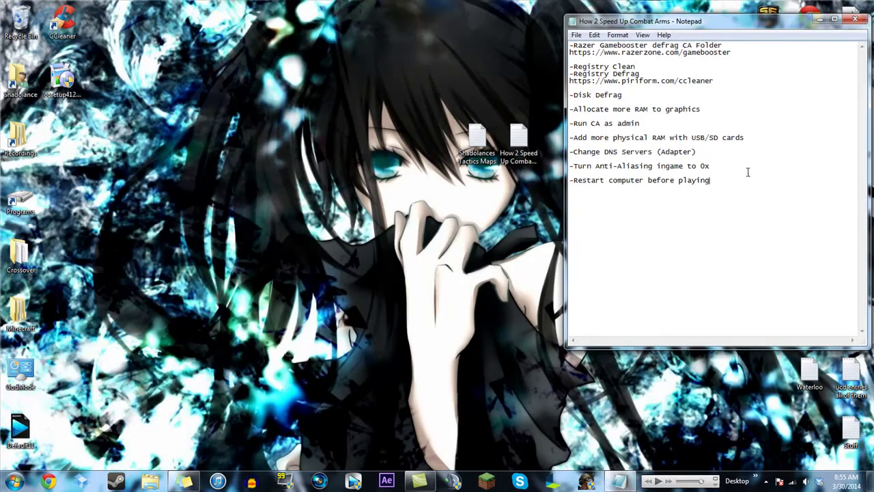
left_click(740, 153)
left_click(763, 137)
mouse_move(623, 83)
left_mouse_down()
mouse_move(674, 83)
mouse_move(624, 83)
left_mouse_up()
left_click(681, 83)
left_click_drag(714, 83, 569, 82)
left_click(706, 85)
left_click_drag(715, 82, 570, 81)
key("ctrl+c")
left_click(46, 482)
left_click(198, 33)
Paste and load the CCleaner address, then open the download page's Free versus Professional comparison
key("ctrl+v")
key("Return")
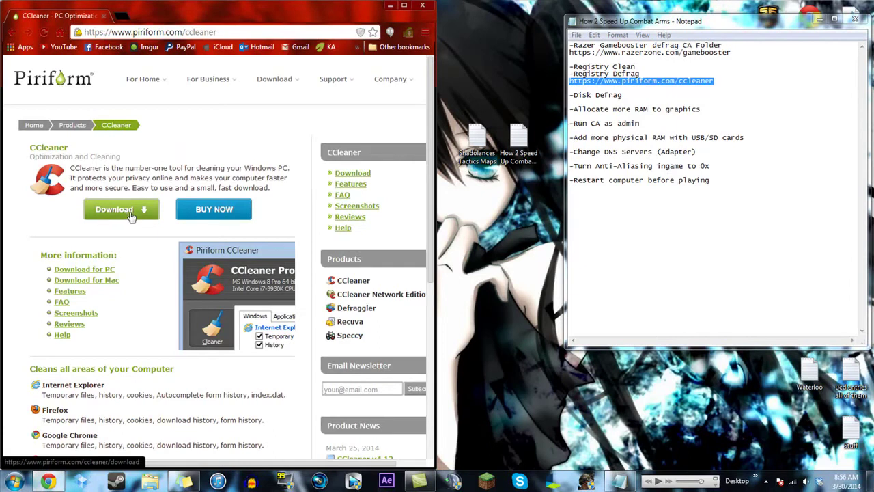
left_click(131, 215)
scroll(239, 206, "down", 2)
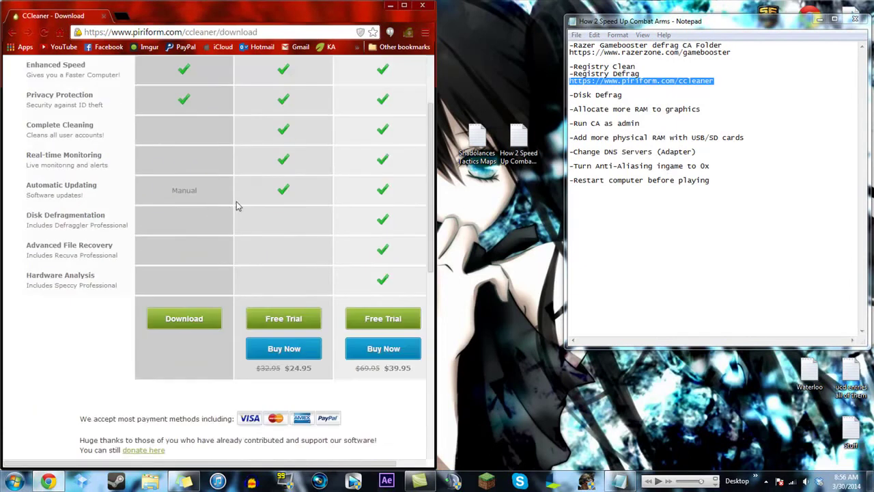
scroll(239, 206, "up", 1)
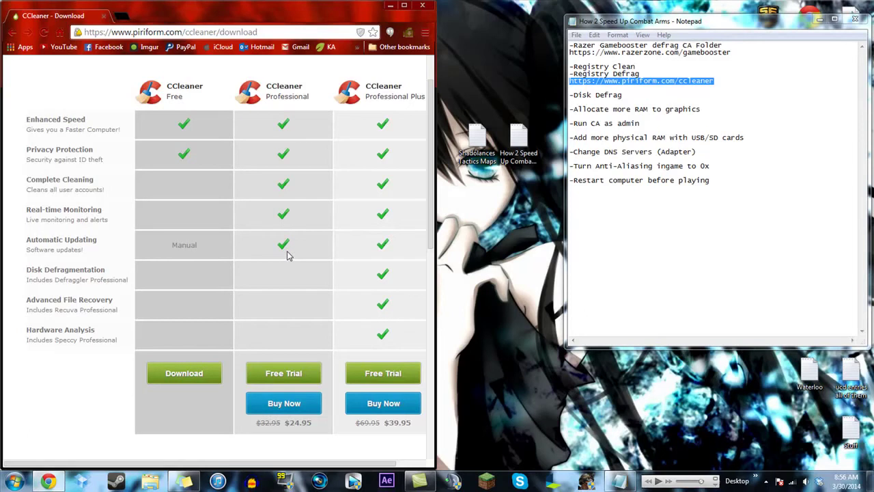
left_click(422, 6)
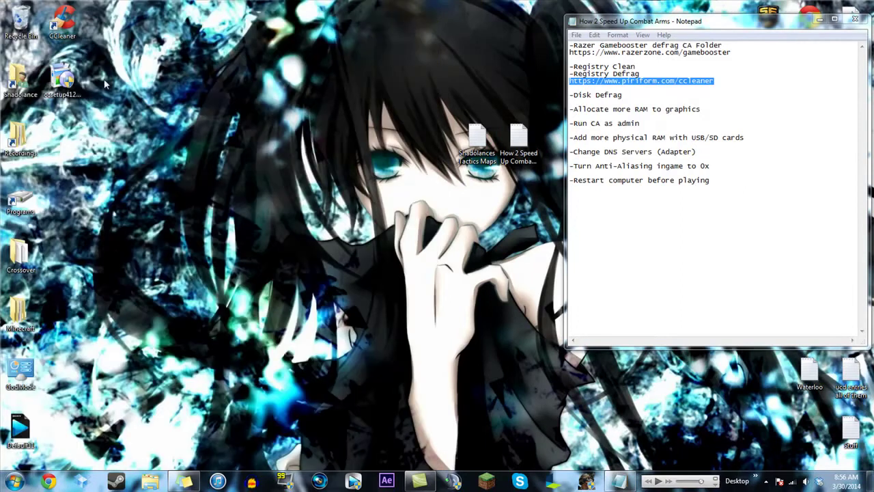
double_click(65, 26)
left_click_drag(436, 103, 248, 19)
left_click(94, 140)
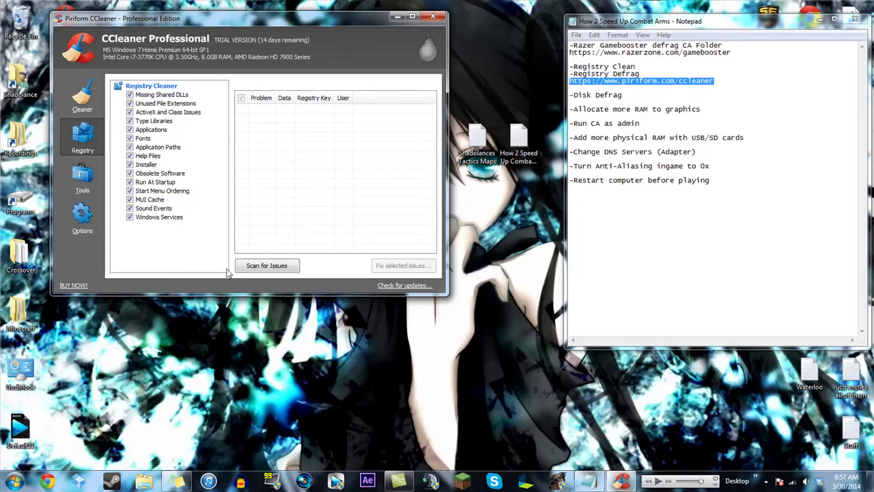
left_click(433, 16)
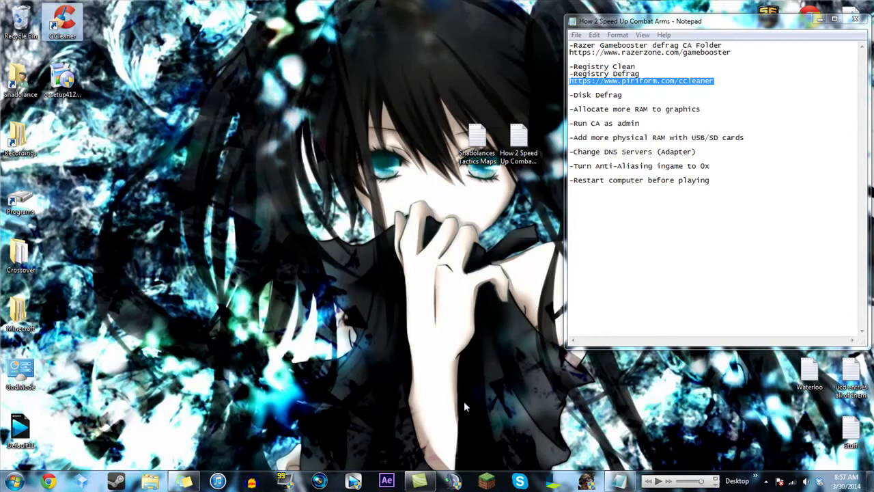
Highlight the Registry Clean and Registry Defrag items in the checklist, then open the Start menu
left_click(606, 105)
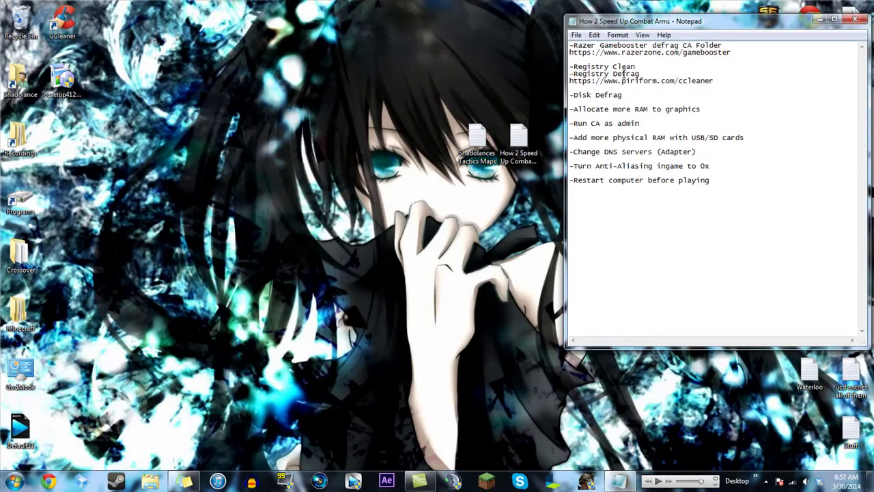
left_click_drag(639, 75, 564, 69)
left_click(636, 95)
left_click_drag(642, 74, 570, 66)
left_click_drag(642, 66, 570, 66)
left_click(648, 68)
left_click_drag(716, 81, 570, 68)
left_click(637, 74)
left_click(15, 481)
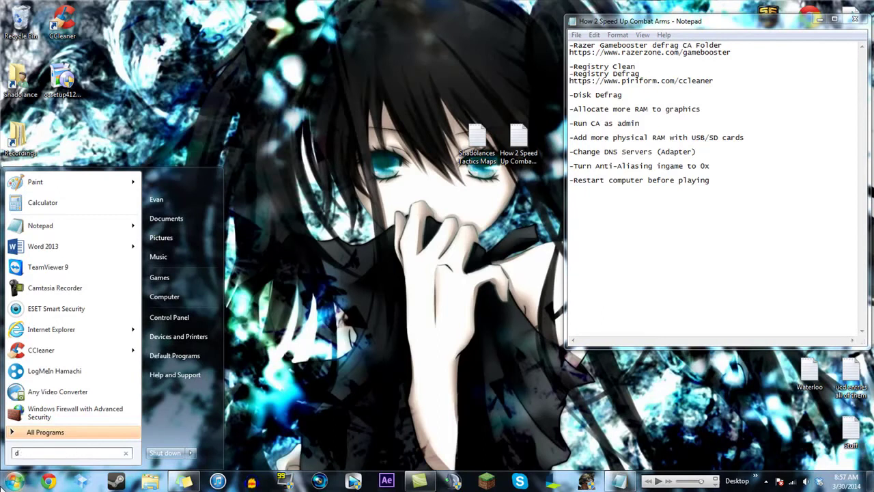
Launch Disk Defragmenter via 'disk defrag', review drives C: and Data (D:), then close it
type("disk defrag")
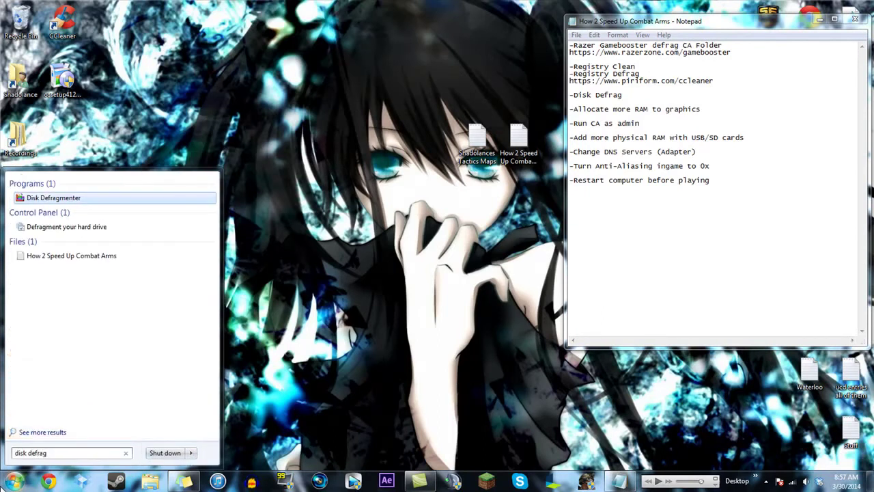
left_click(63, 198)
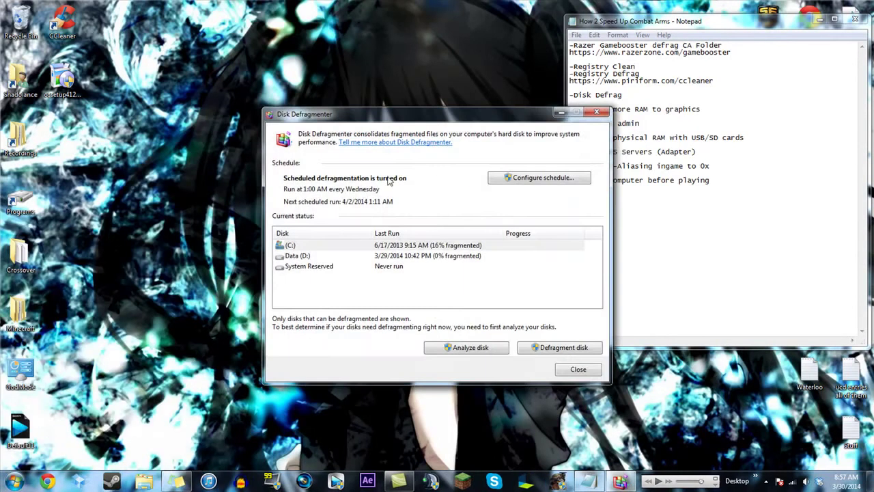
left_click_drag(441, 121, 304, 73)
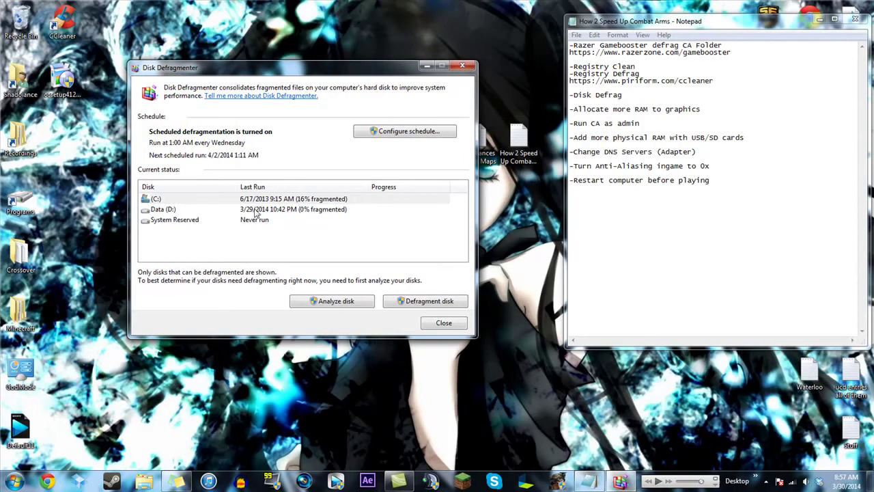
left_click(193, 208)
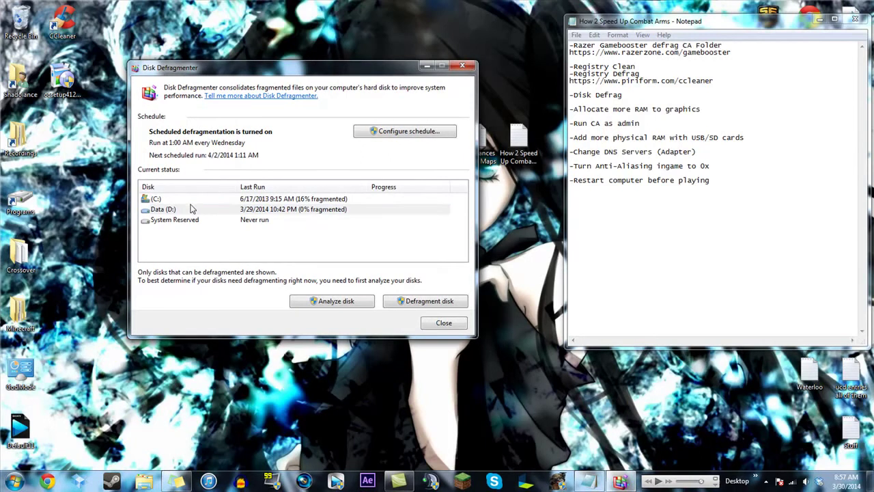
left_click(287, 209, "ctrl")
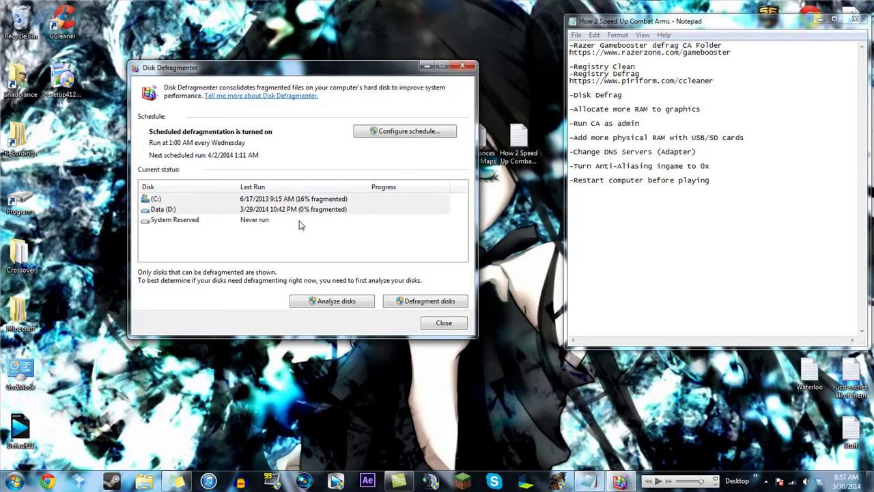
left_click(296, 202)
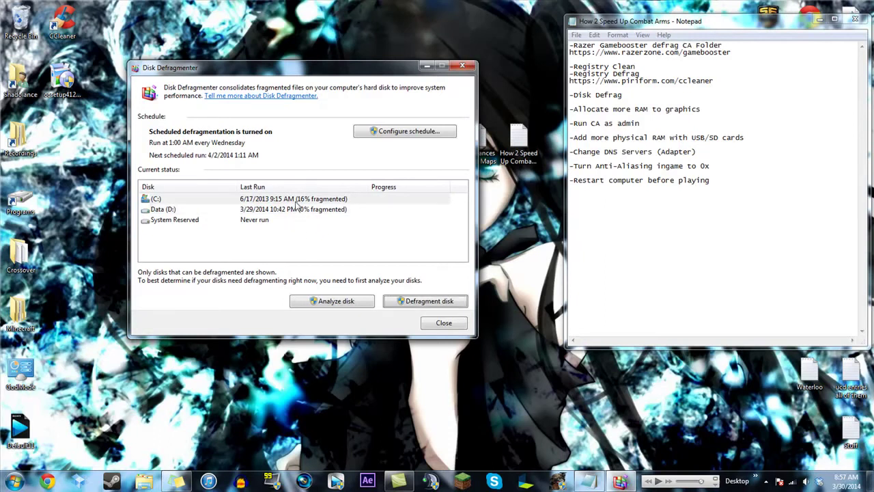
left_click(316, 240)
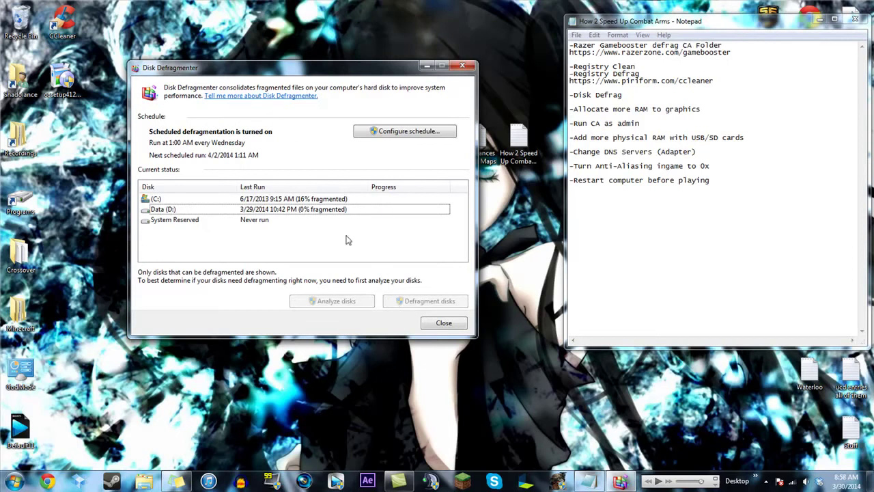
left_click(467, 66)
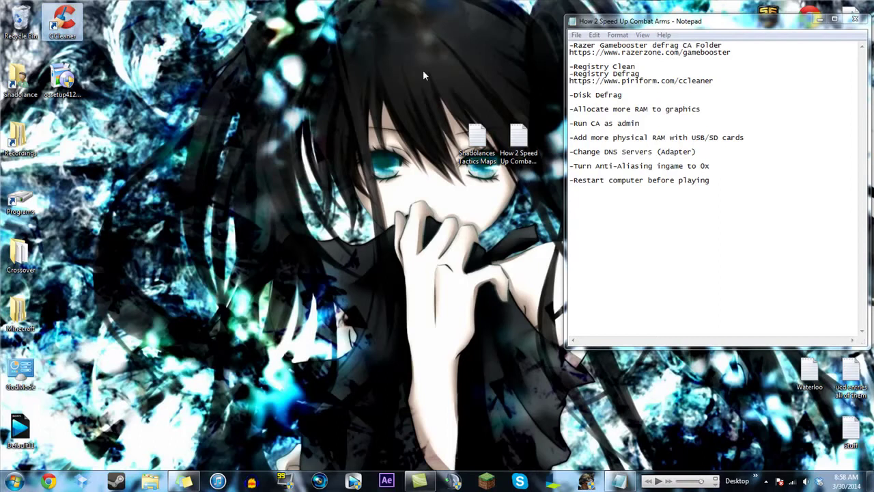
left_click_drag(731, 52, 557, 45)
left_click(639, 155)
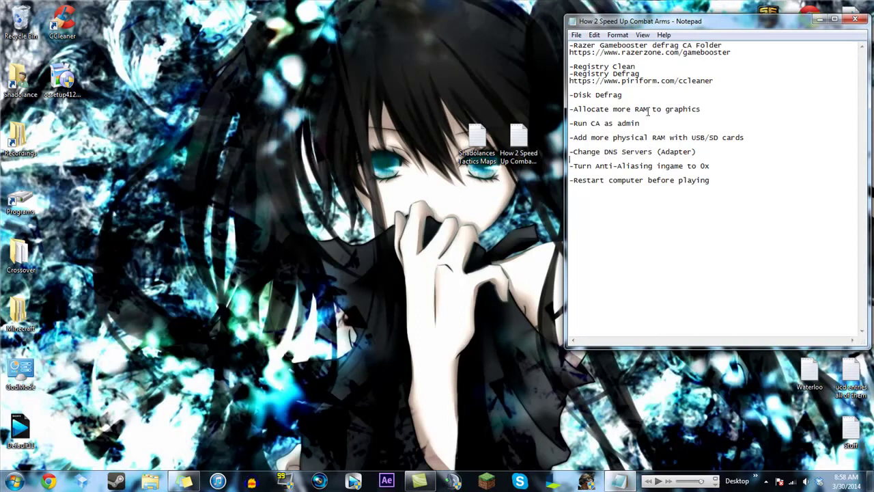
left_click_drag(623, 95, 562, 101)
left_click(605, 124)
left_click_drag(733, 52, 531, 39)
left_click(666, 144)
left_click_drag(634, 95, 571, 96)
left_click(646, 117)
left_click_drag(713, 110, 620, 110)
left_click(572, 111)
key("shift+End")
left_click_drag(702, 110, 570, 110)
left_click_drag(646, 123, 570, 123)
key("Left")
left_click_drag(708, 108, 570, 113)
left_click(597, 129)
Open Performance Options from Computer's Properties through Advanced system settings
left_click(14, 481)
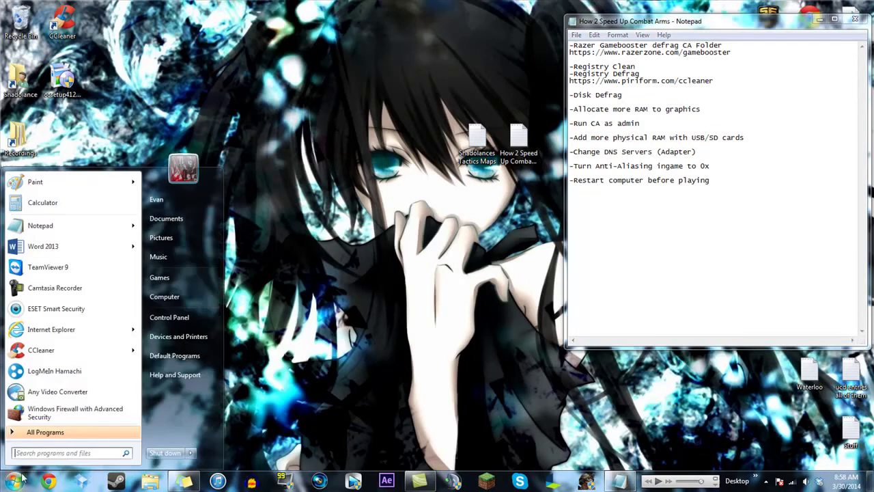
right_click(165, 297)
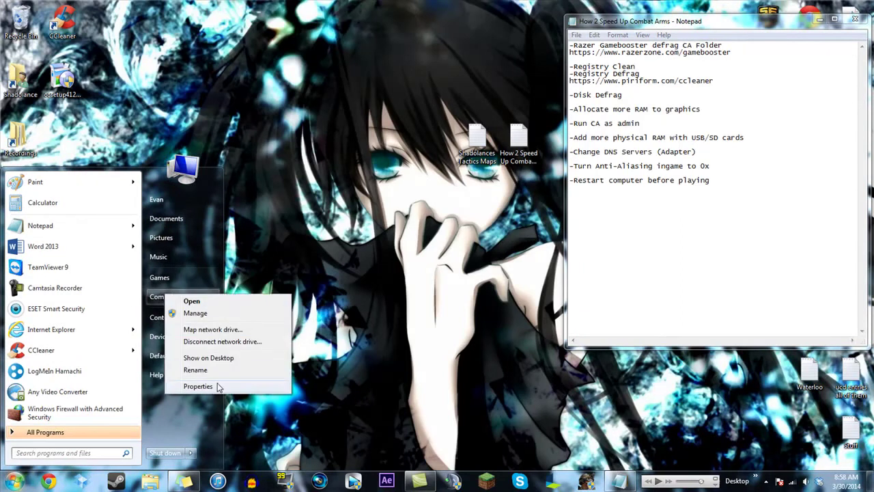
left_click(219, 386)
left_click_drag(384, 68, 261, 26)
left_click(86, 128)
left_click_drag(175, 35, 288, 51)
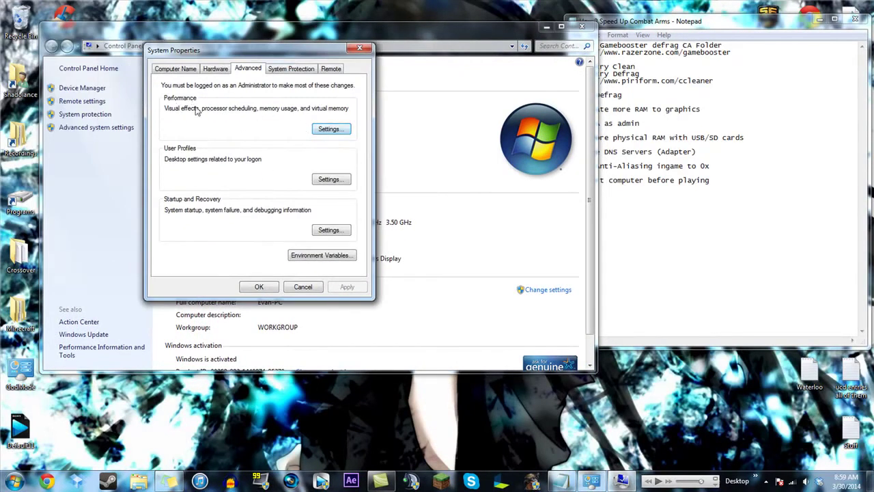
left_click(329, 129)
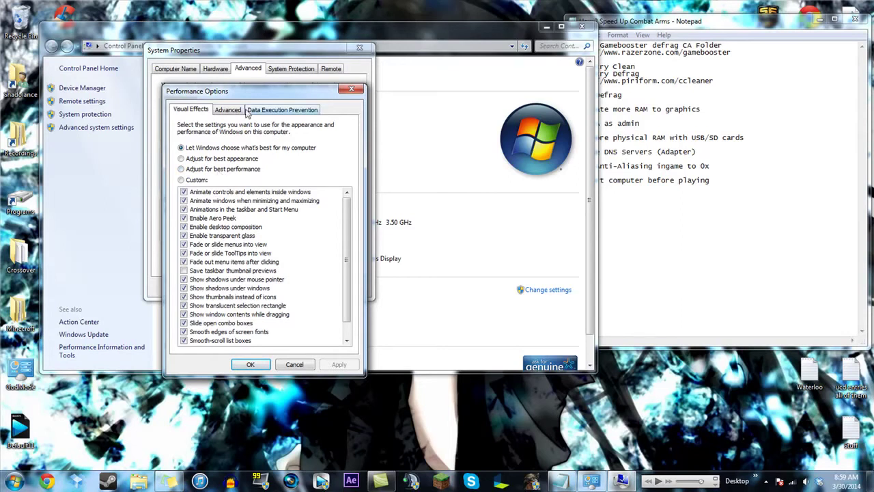
Open Virtual Memory, try a custom paging file size, then restore automatic paging file management
left_click(230, 109)
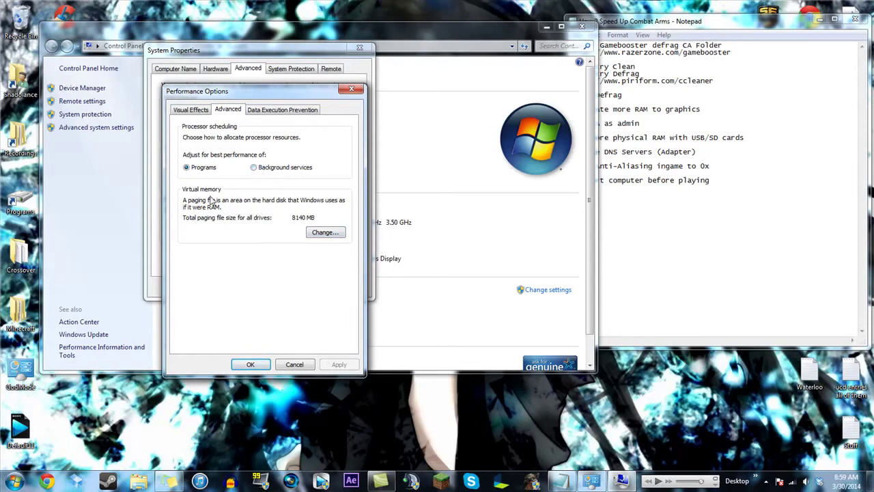
left_click(320, 234)
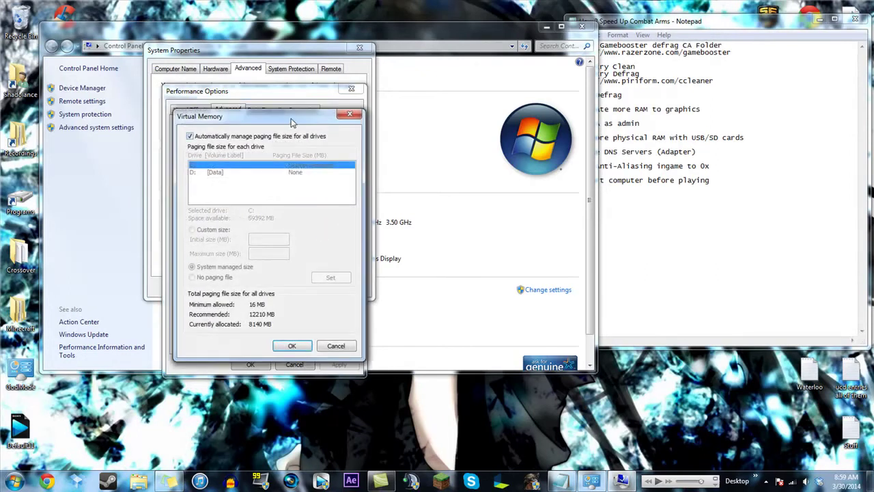
left_click_drag(218, 118, 365, 118)
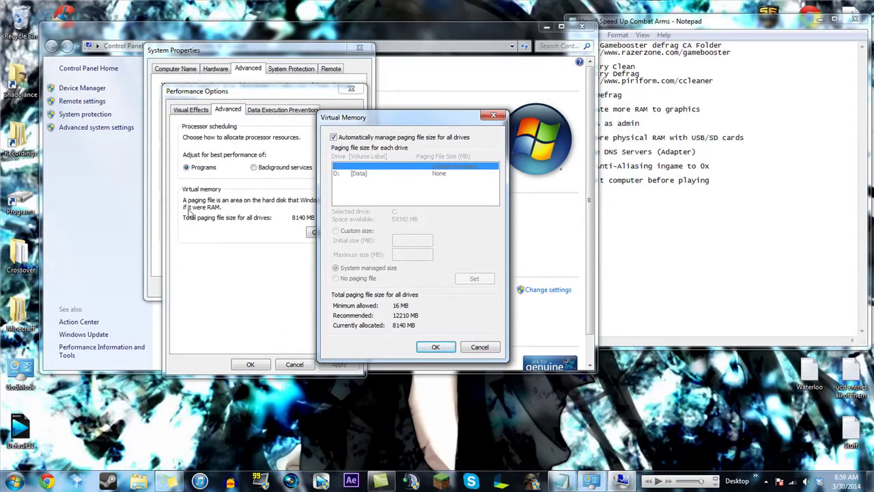
left_click_drag(402, 123, 296, 119)
left_click(229, 134)
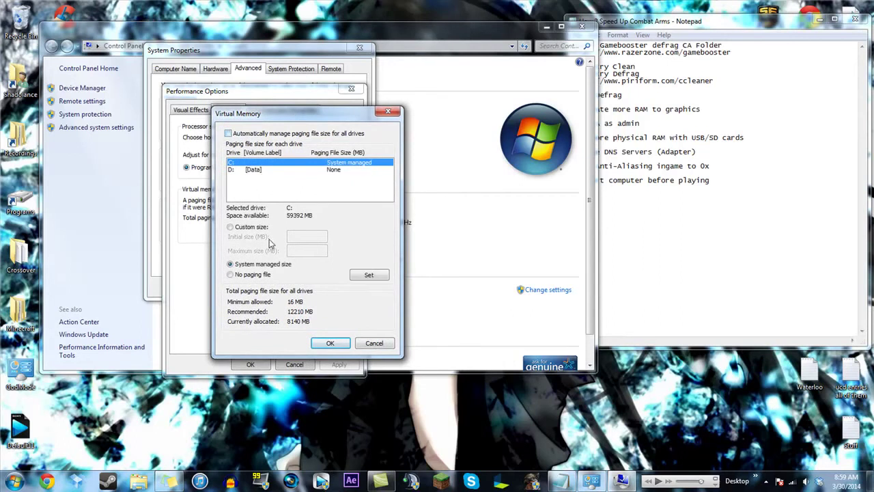
left_click(230, 227)
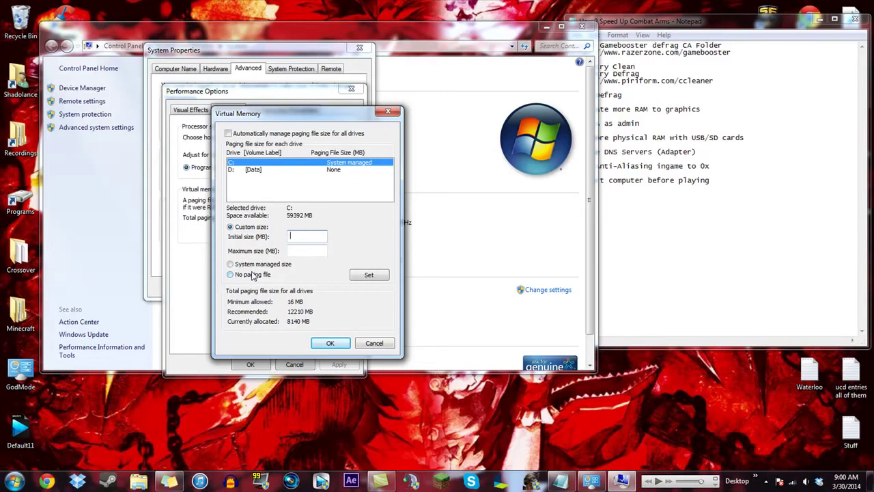
left_click(229, 133)
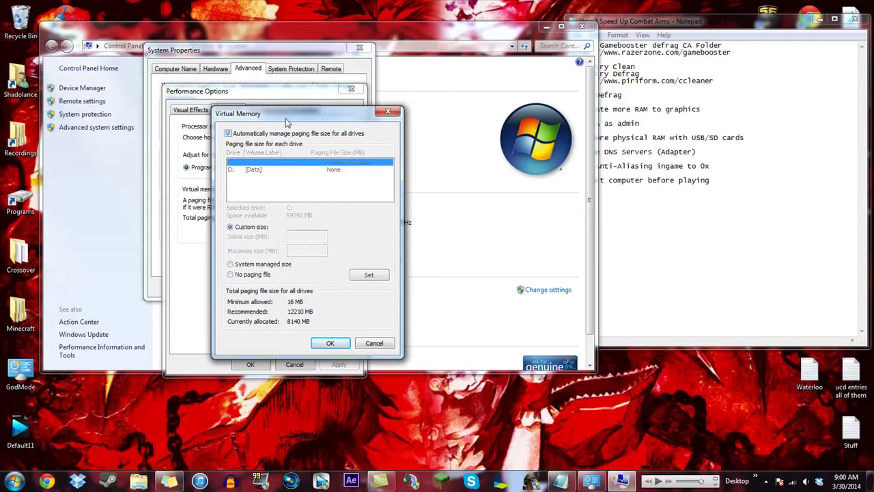
Close Virtual Memory, Performance Options, System Properties and System, then highlight the RAM with USB/SD cards note
left_click(388, 113)
left_click(352, 88)
left_click(360, 50)
left_click(582, 26)
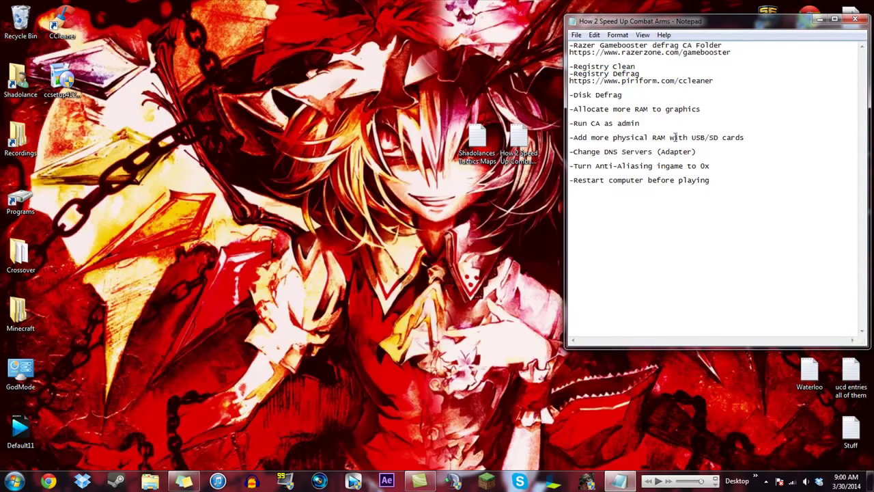
left_click_drag(654, 137, 744, 139)
Open the ReadyBoost help article via a 'readyboost' search, scroll to its example, and skip scanning drive E:
left_click(13, 482)
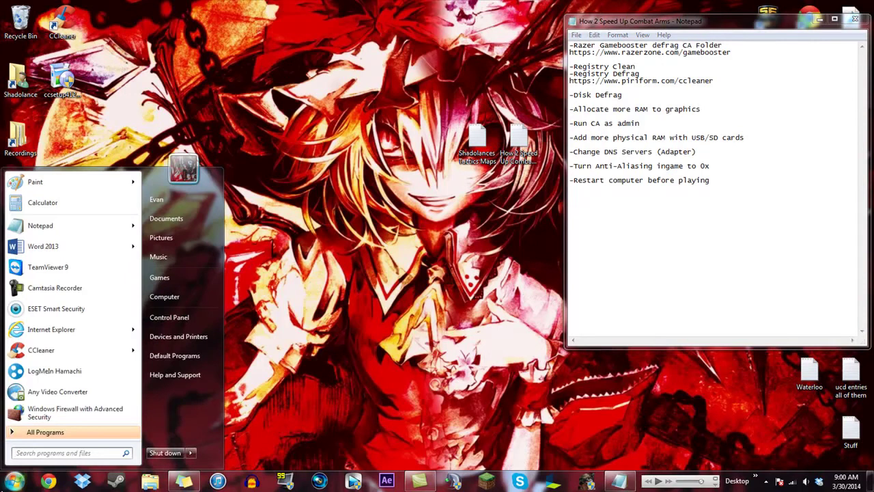
type("readyboost")
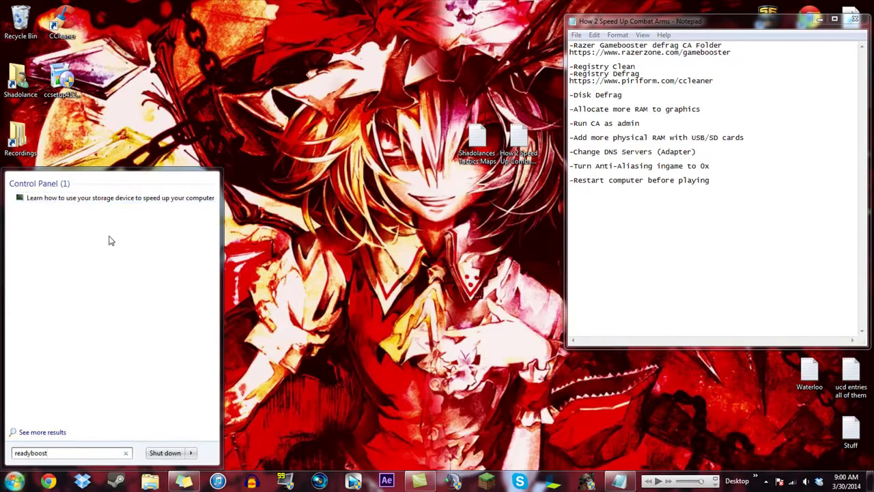
left_click(81, 198)
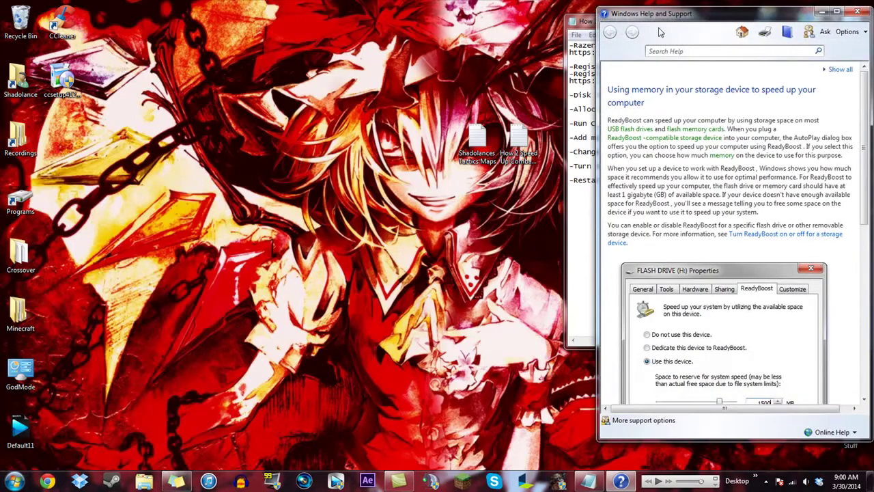
left_click_drag(673, 17, 116, 13)
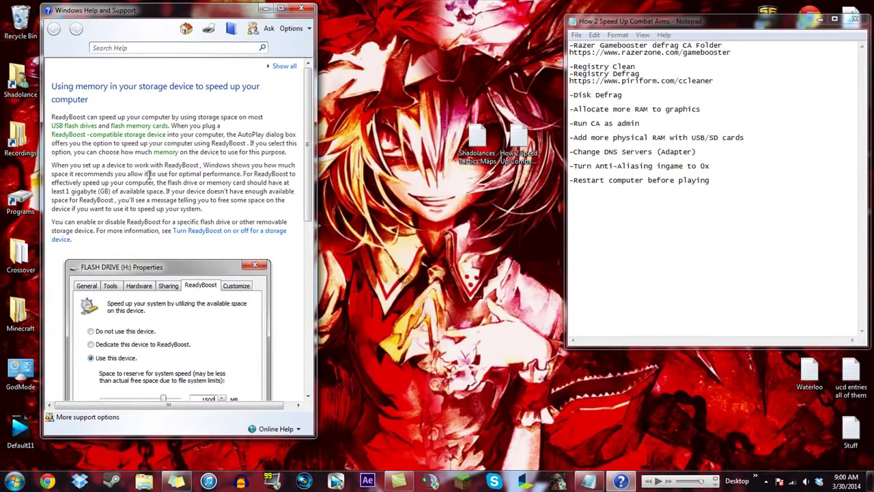
mouse_move(307, 210)
left_mouse_down()
mouse_move(299, 288)
mouse_move(302, 223)
left_mouse_up()
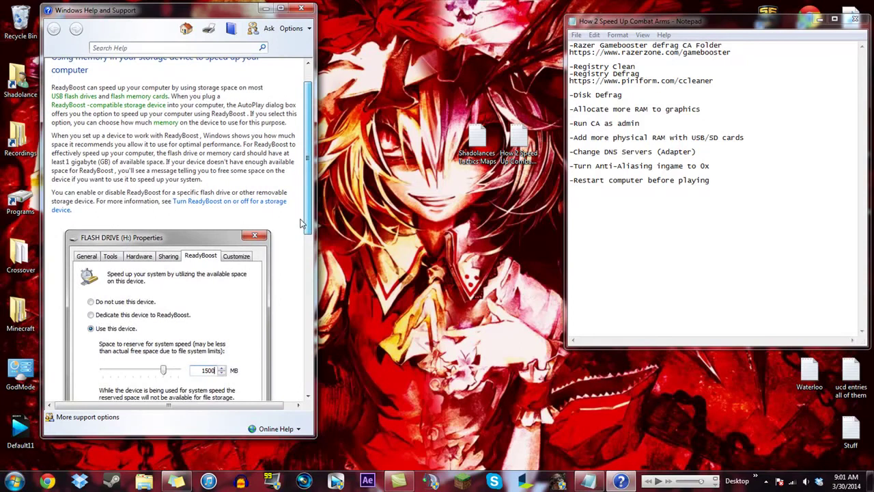
left_click_drag(301, 223, 288, 287)
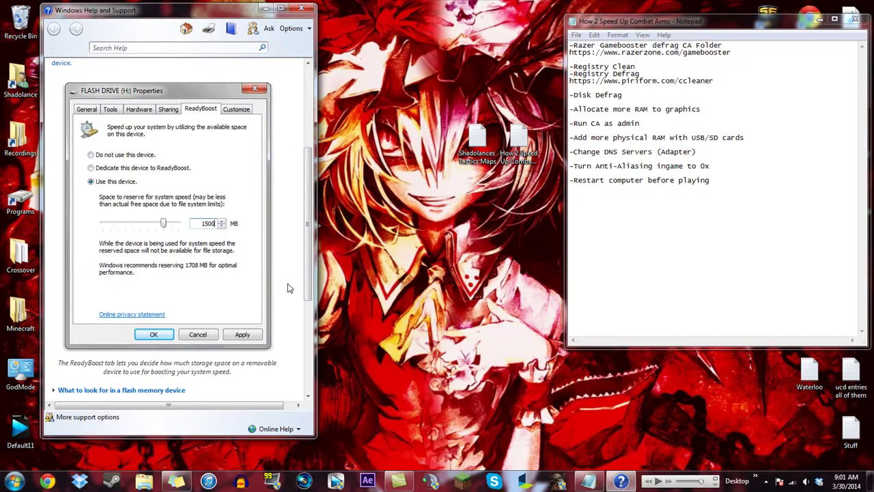
left_click(402, 274)
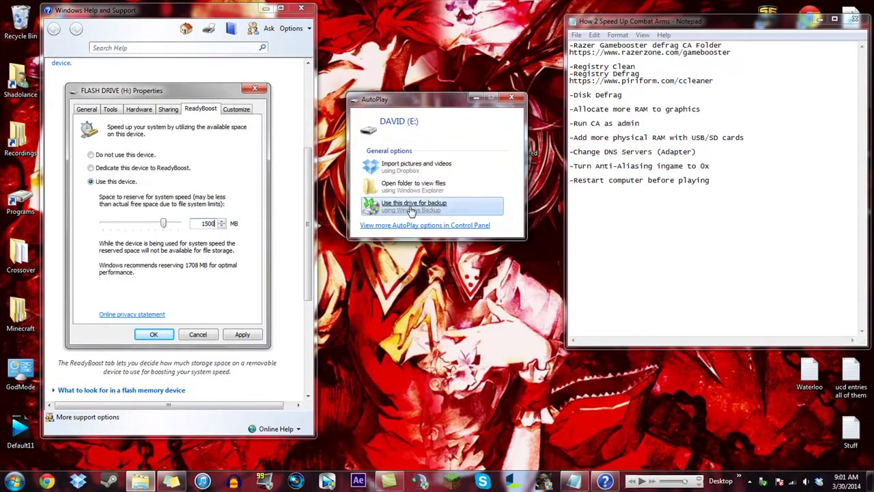
Dismiss AutoPlay, view the E: drive's ReadyBoost tab in Properties, then close the help article
left_click(511, 97)
key("super")
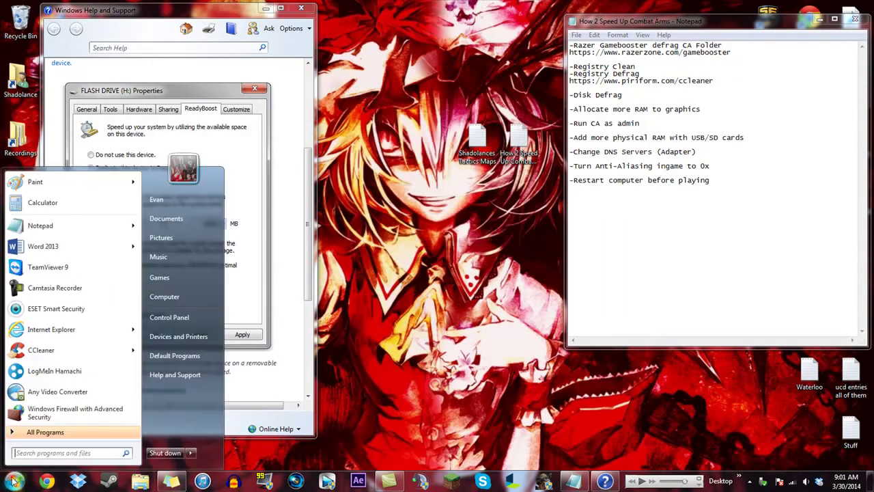
left_click(164, 296)
left_click(547, 154)
right_click(552, 158)
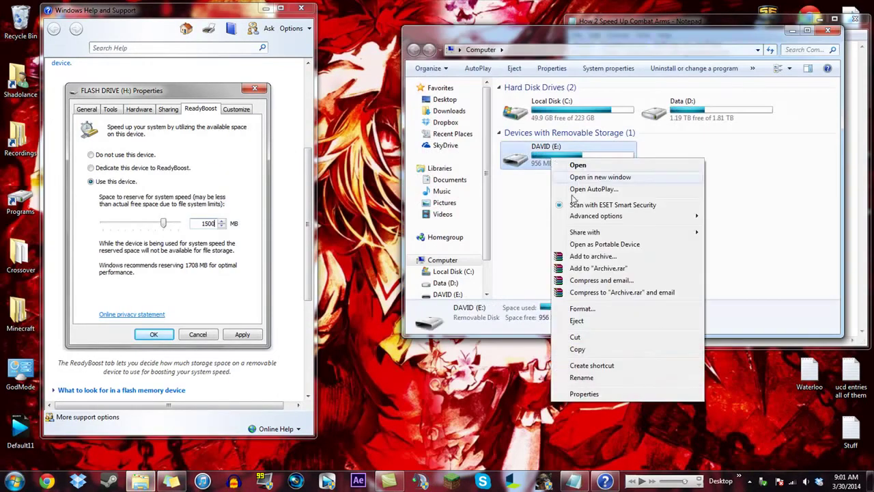
left_click(583, 394)
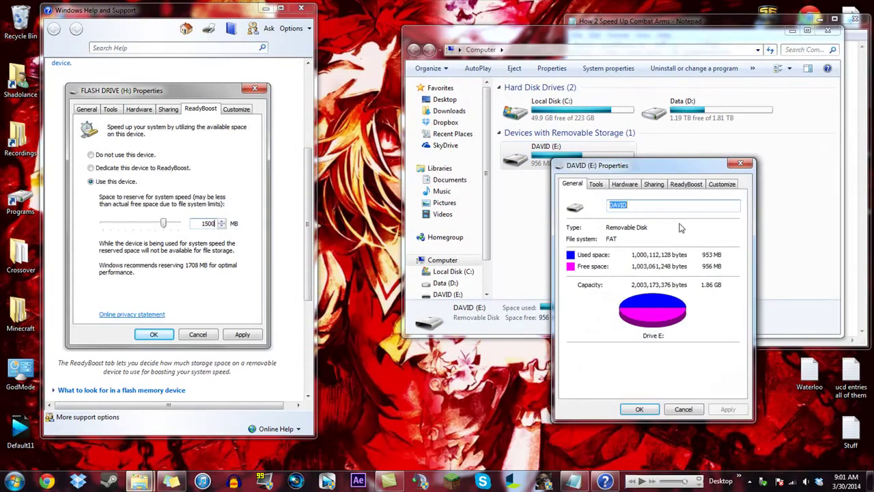
left_click(828, 30)
left_click_drag(659, 173, 445, 56)
left_click(473, 67)
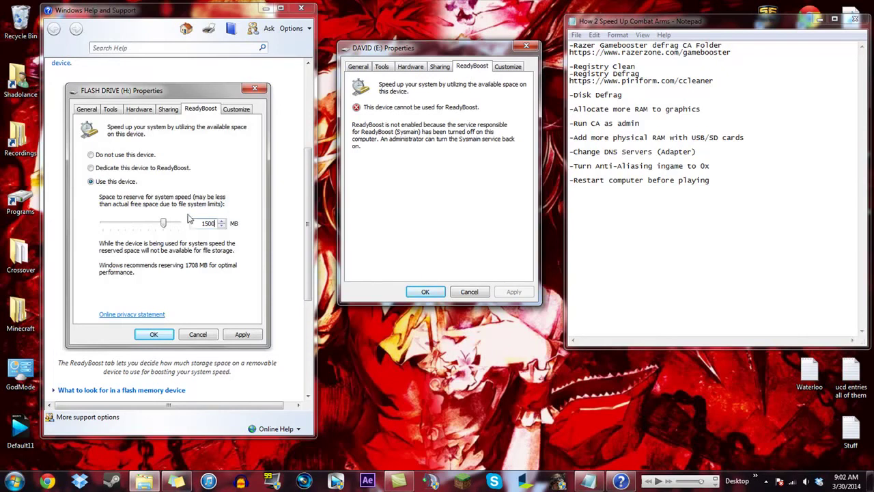
left_click(301, 8)
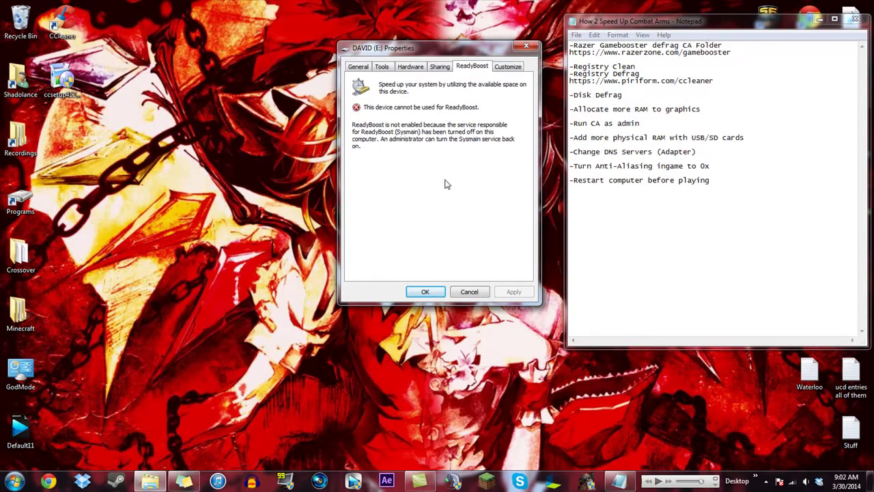
Close the E: drive properties, highlight the Change DNS Servers note, and open Network and Sharing Center
left_click(526, 47)
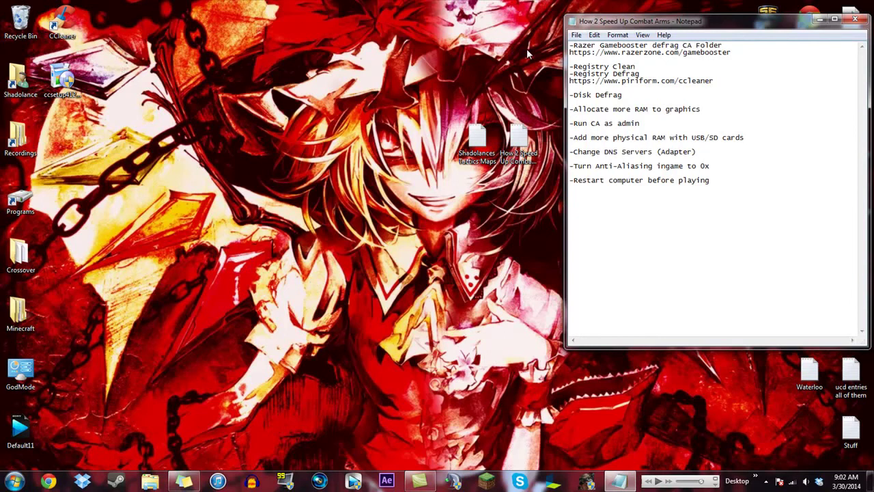
left_click_drag(700, 151, 572, 153)
left_click(669, 160)
left_click(14, 481)
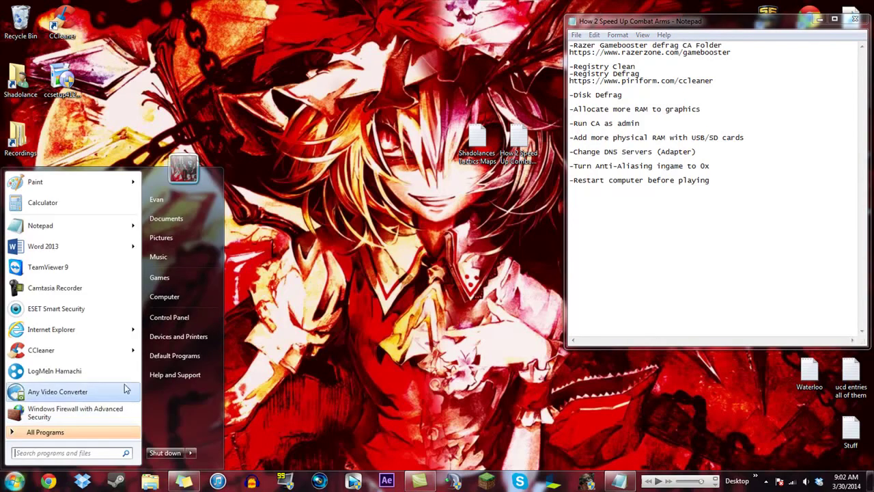
left_click(169, 316)
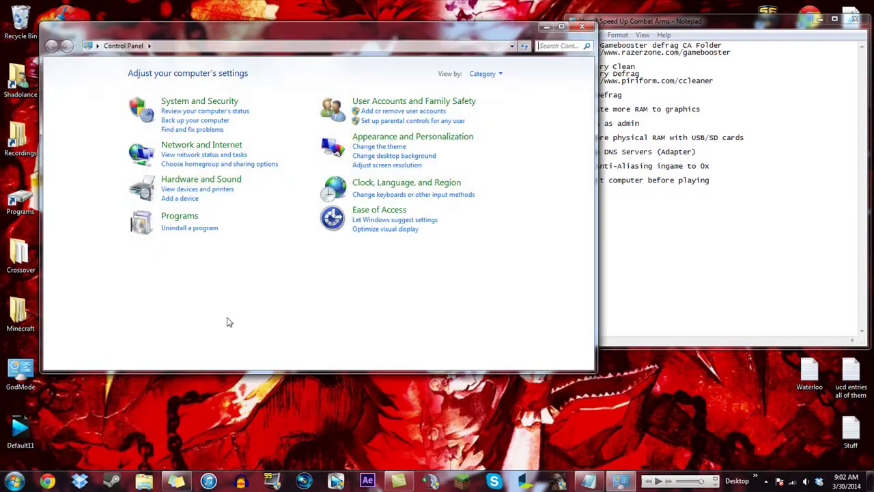
left_click(194, 147)
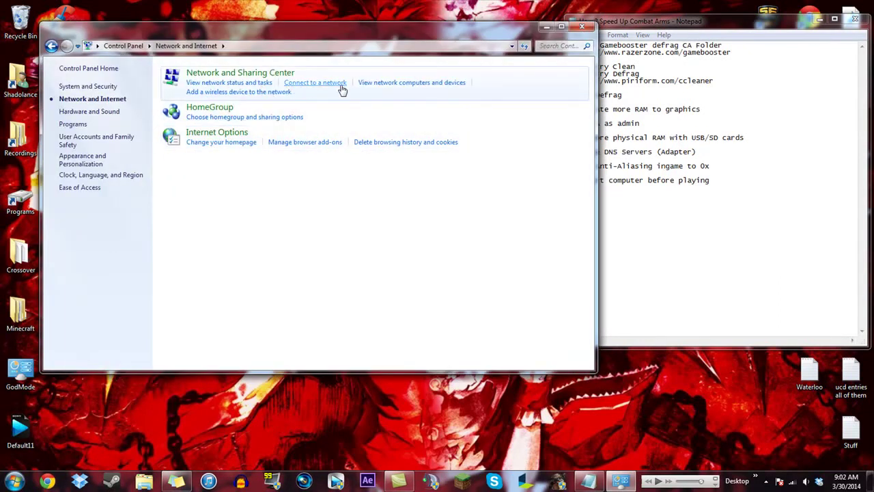
left_click(247, 82)
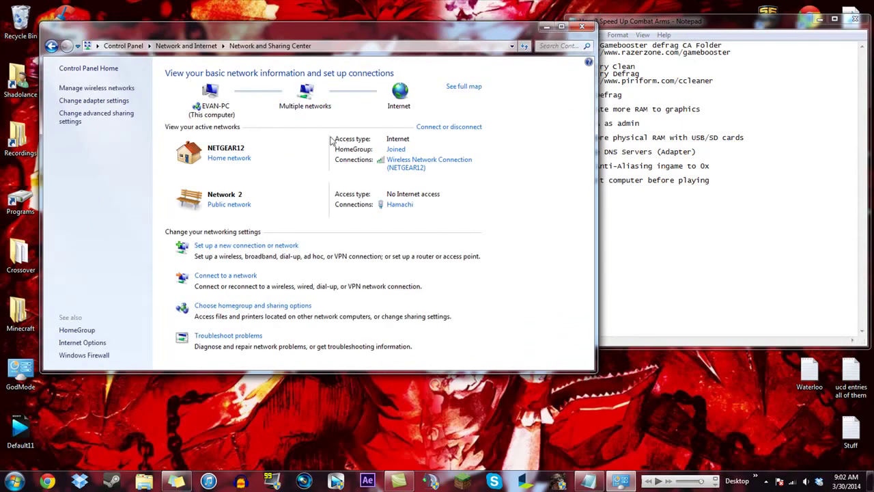
Browse wireless networks and network devices, view a media device's properties, then reopen Network and Sharing Center
left_click(51, 46)
left_click(316, 83)
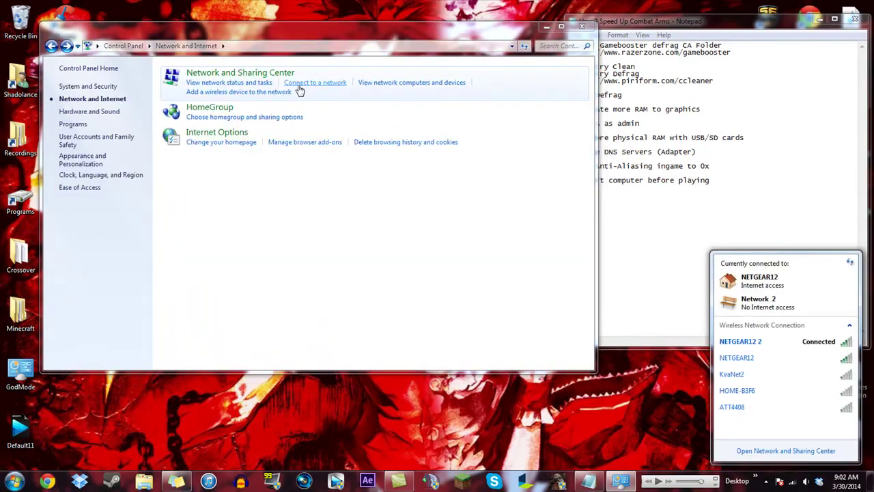
left_click(437, 84)
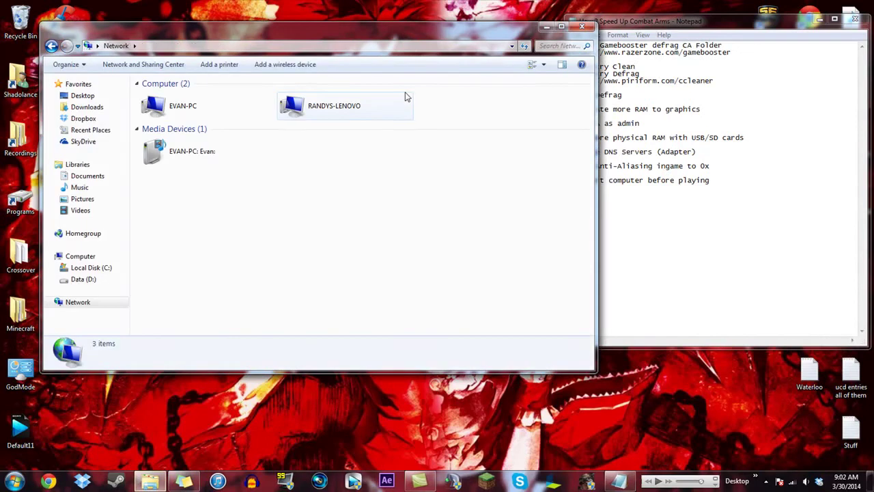
right_click(210, 146)
left_click(278, 185)
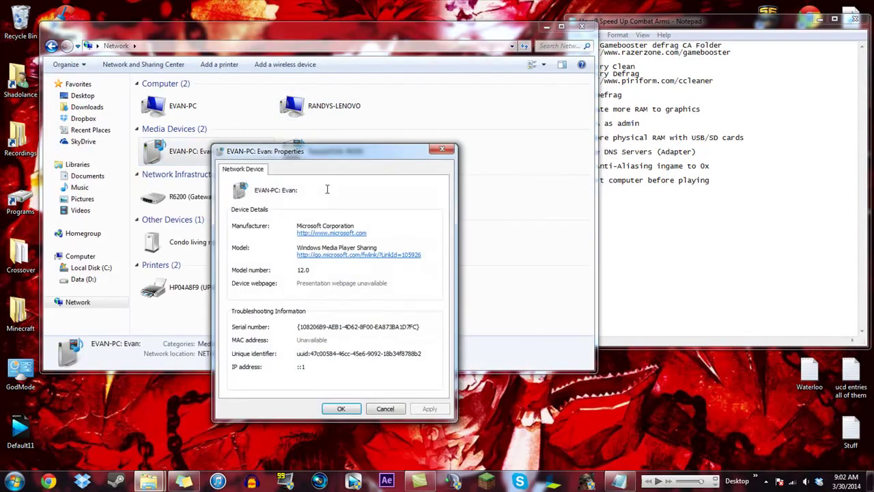
left_click(464, 154)
left_click(51, 46)
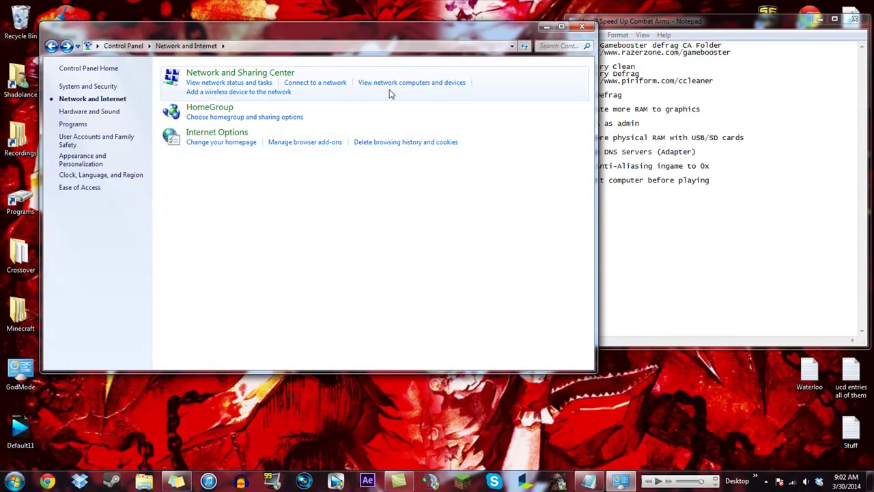
left_click(219, 84)
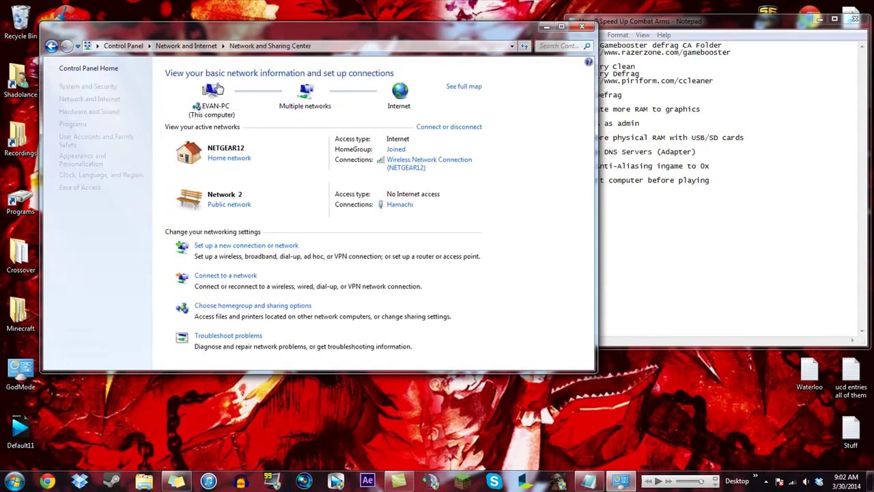
left_click(51, 46)
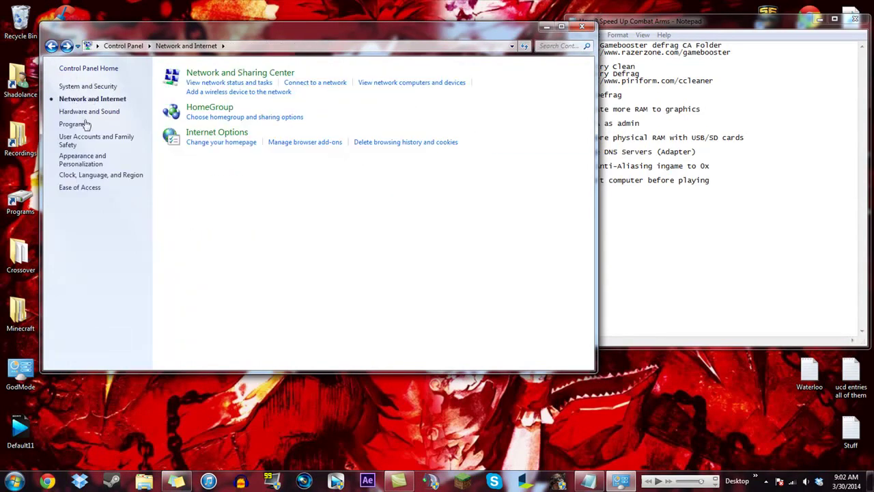
left_click(223, 85)
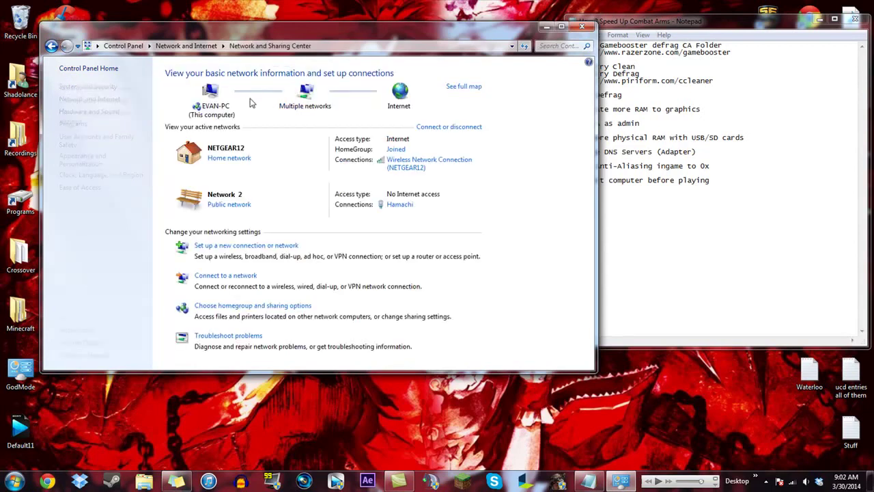
Set the Wireless Network Connection's TCP/IPv4 DNS servers to 8.8.8.8 and 8.8.4.4 and save
left_click(101, 101)
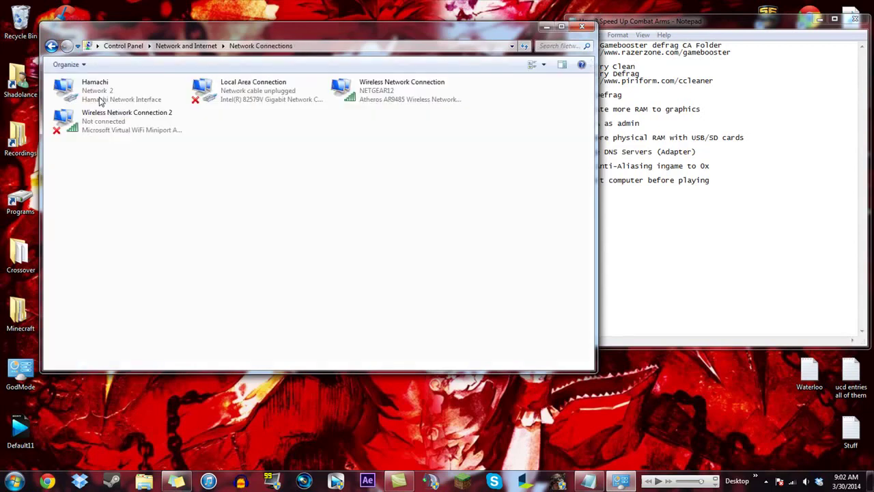
left_click(364, 87)
right_click(364, 87)
left_click(408, 202)
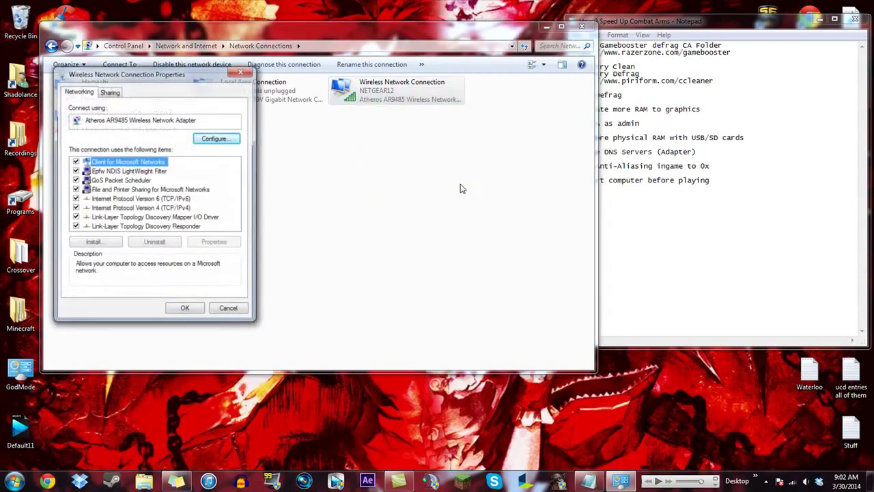
left_click_drag(220, 78, 383, 193)
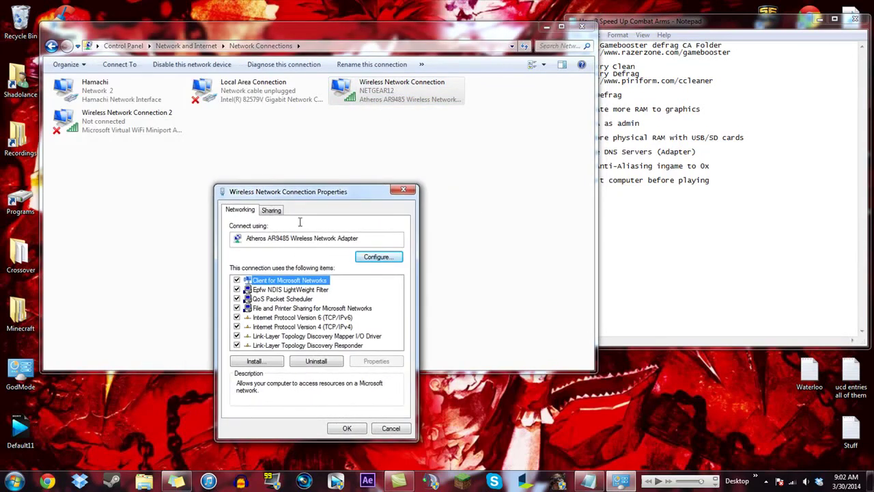
left_click_drag(305, 191, 318, 123)
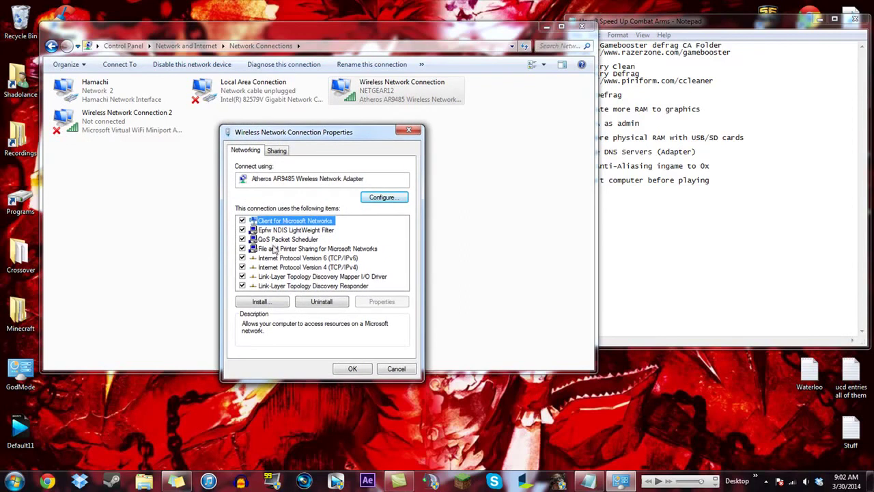
left_click(301, 268)
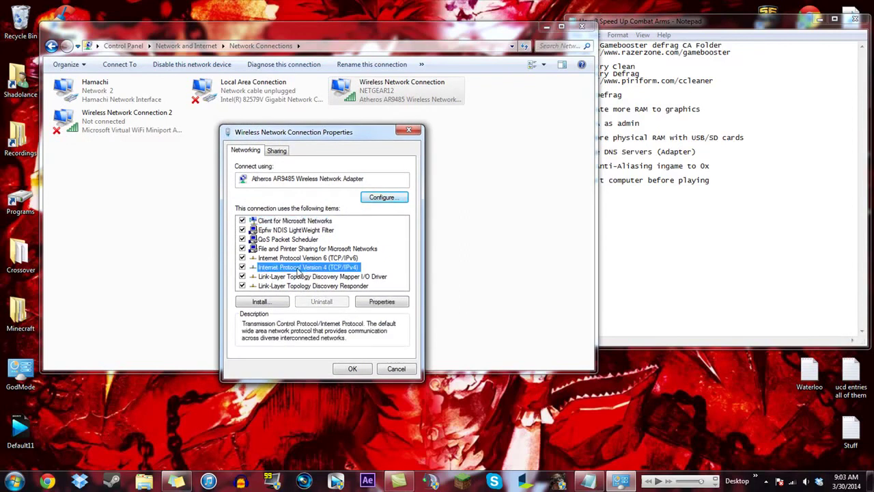
left_click(374, 304)
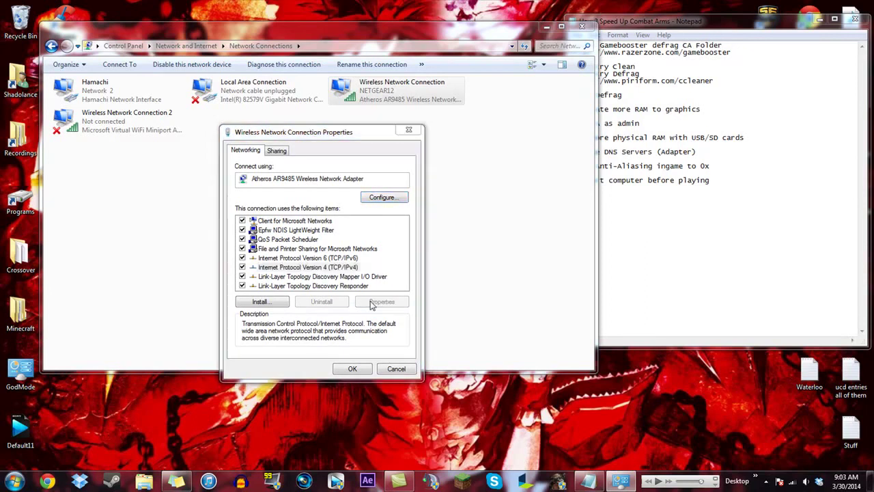
left_click_drag(372, 183, 337, 70)
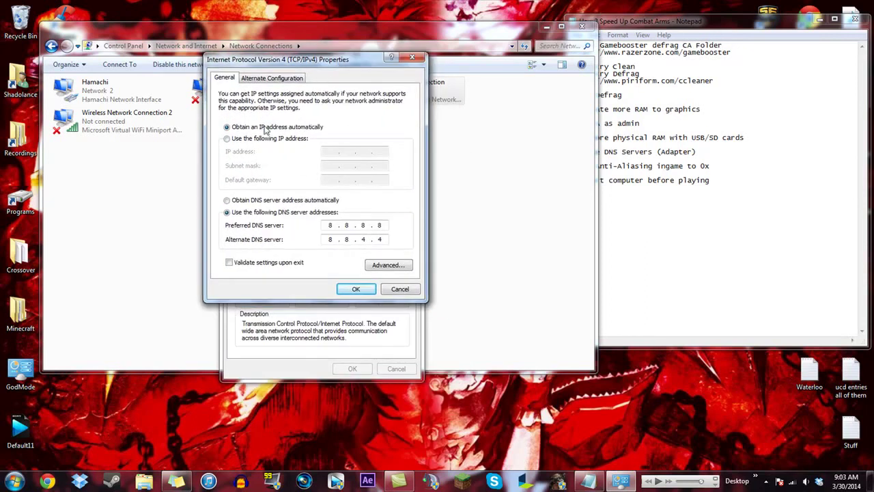
left_click(355, 291)
left_click(353, 369)
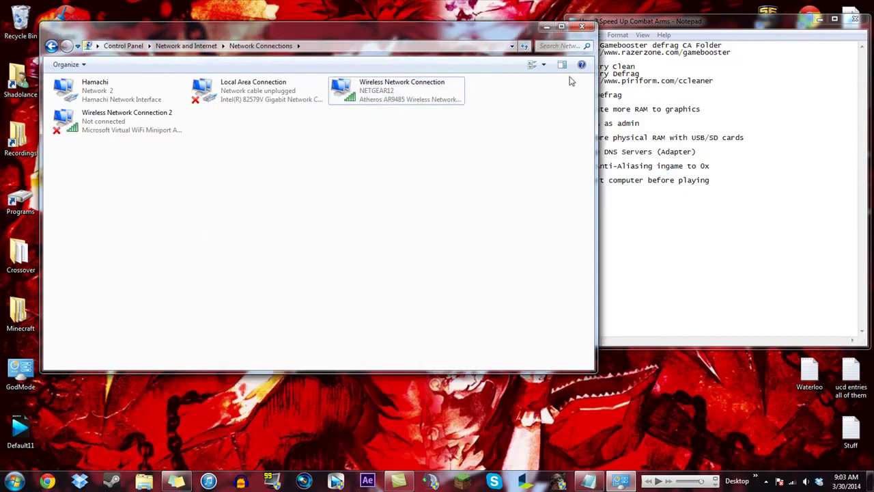
Close Network Connections and highlight the word Anti-Aliasing in the Notepad checklist
left_click(582, 26)
left_click(722, 165)
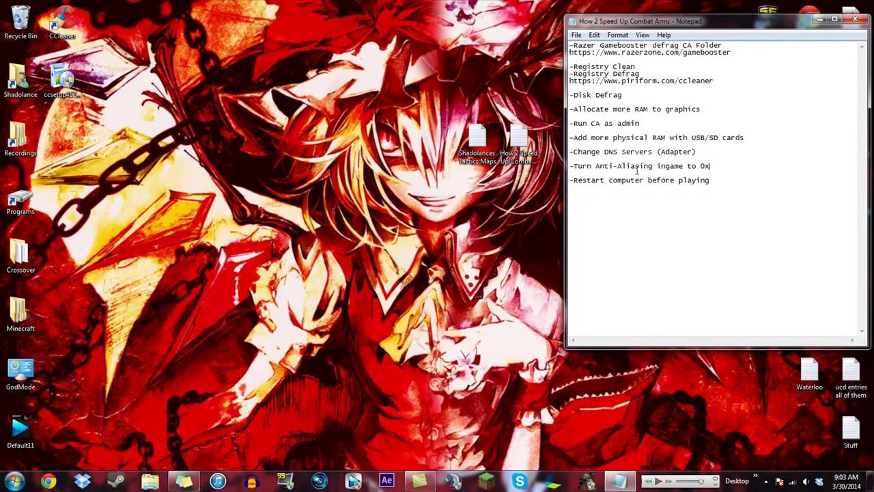
left_click_drag(597, 166, 653, 164)
left_click(666, 170)
Highlight the anti-aliasing, Change DNS Servers, physical RAM and restart computer tip lines
left_click_drag(714, 166, 574, 170)
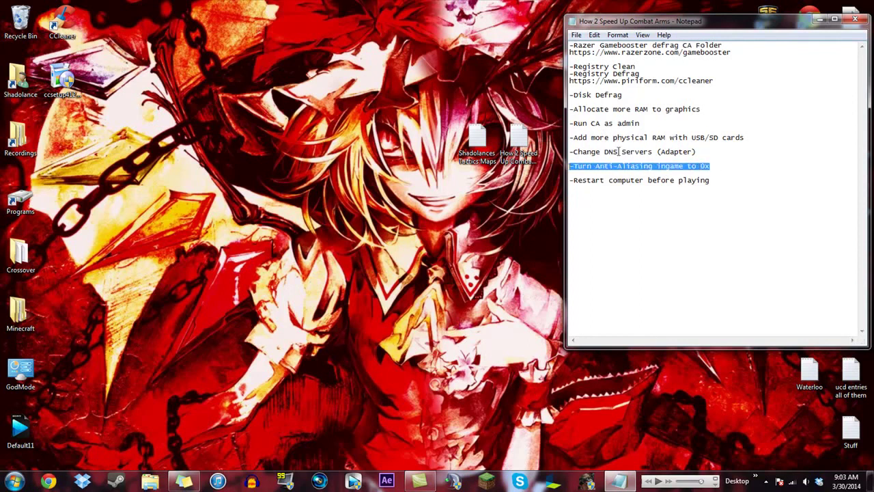
left_click_drag(698, 152, 562, 152)
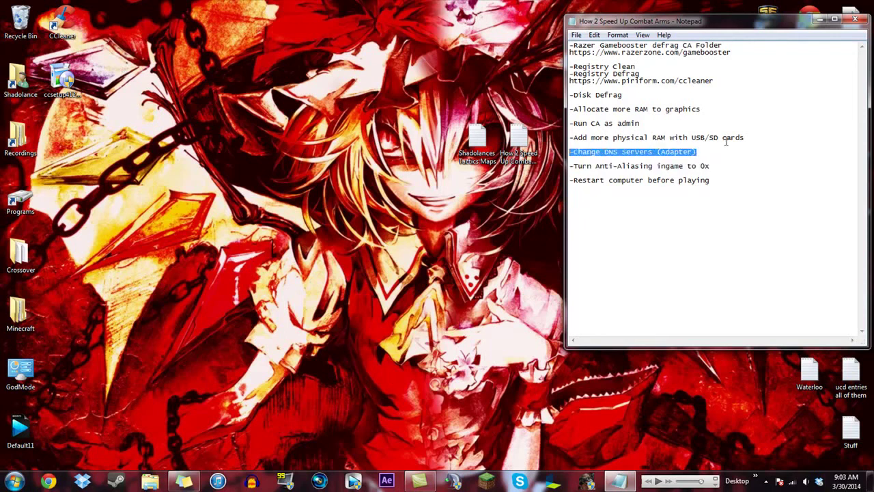
left_click_drag(747, 138, 570, 139)
left_click_drag(723, 180, 572, 183)
Highlight the restart computer tip again, clearing the selection between passes
left_click(632, 191)
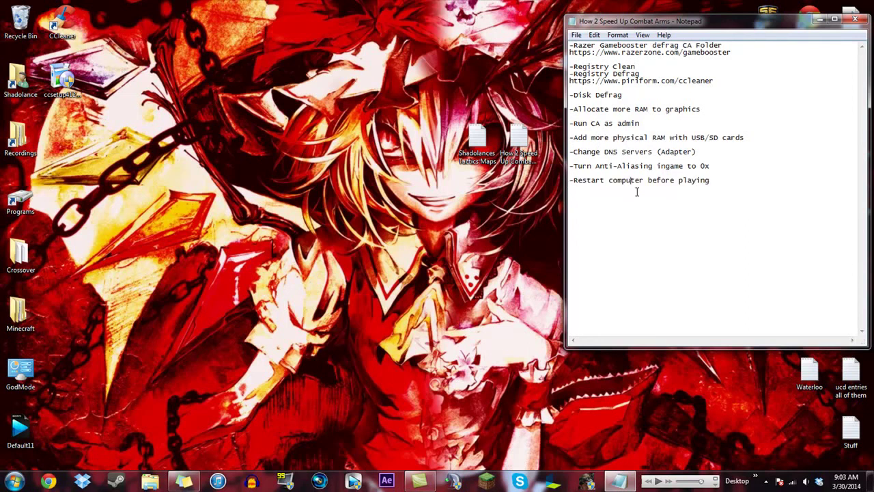
left_click_drag(712, 181, 583, 190)
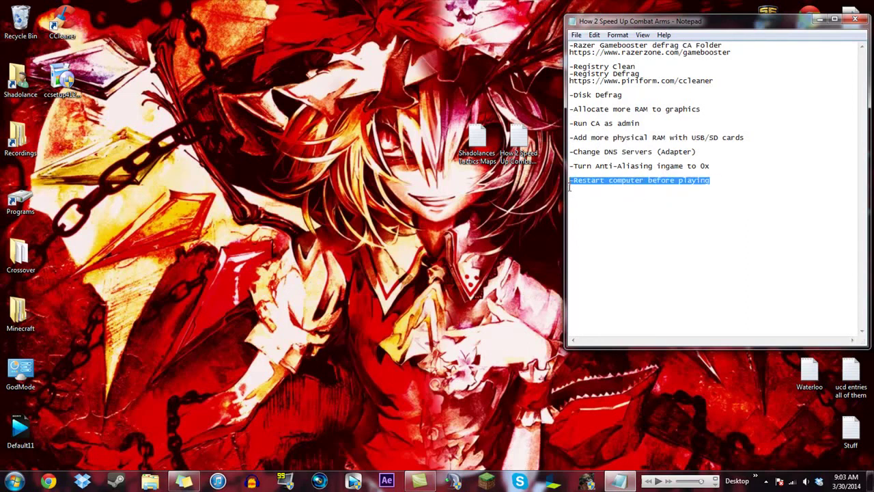
left_click(651, 215)
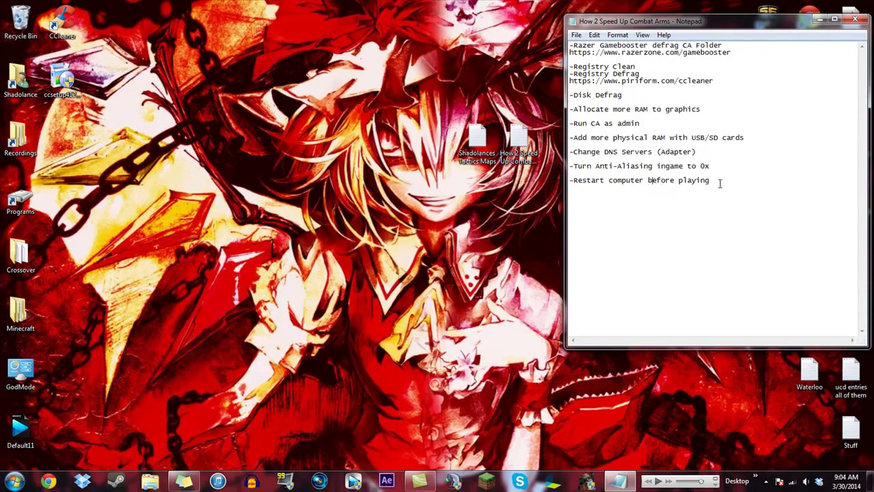
left_click_drag(720, 182, 569, 182)
left_click(648, 196)
Point out the USB/SD cards tip, Disk Defrag step, Game Booster link and CCleaner link
left_click(746, 138)
left_click(673, 94)
left_click(738, 53)
left_click(668, 97)
left_click(712, 82)
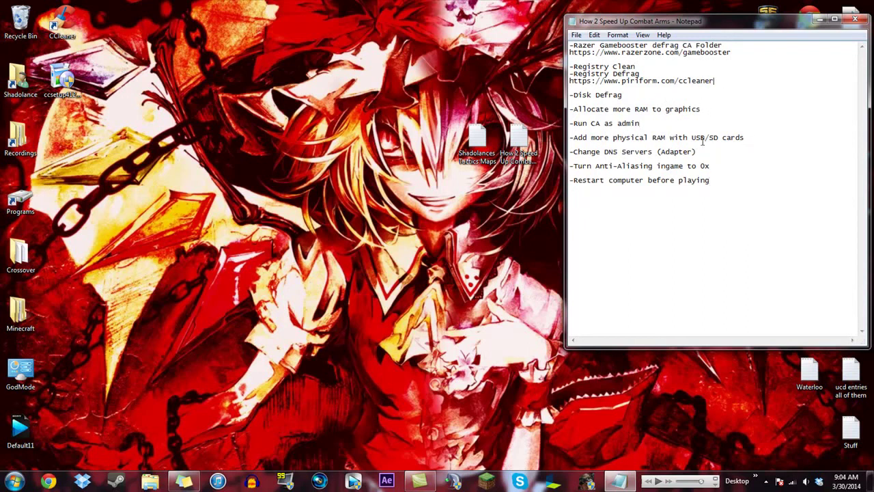
Revisit the Change DNS Servers line, the restart computer tip and the CCleaner link
left_click_drag(700, 151, 578, 151)
left_click(732, 171)
left_click(723, 180)
left_click(754, 82)
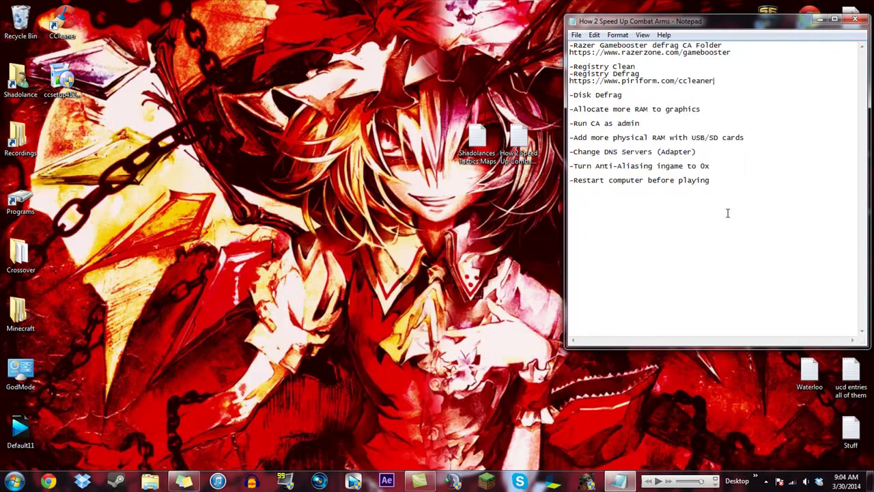